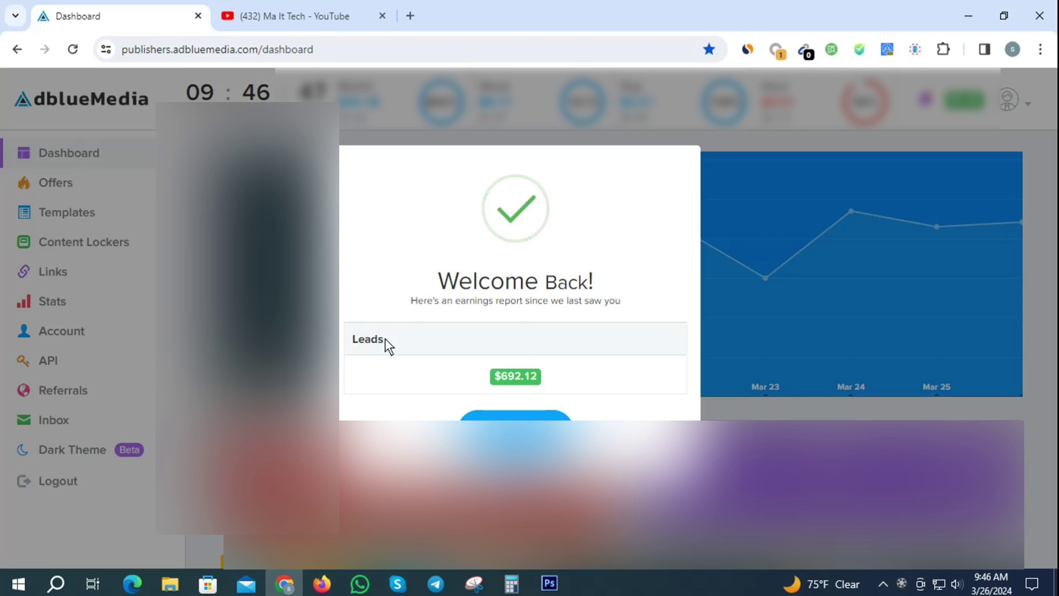
# Highlight the Leads label and the $692.12 earnings amount in the earnings report
pyautogui.moveTo(385, 339); pyautogui.dragTo(365, 340)
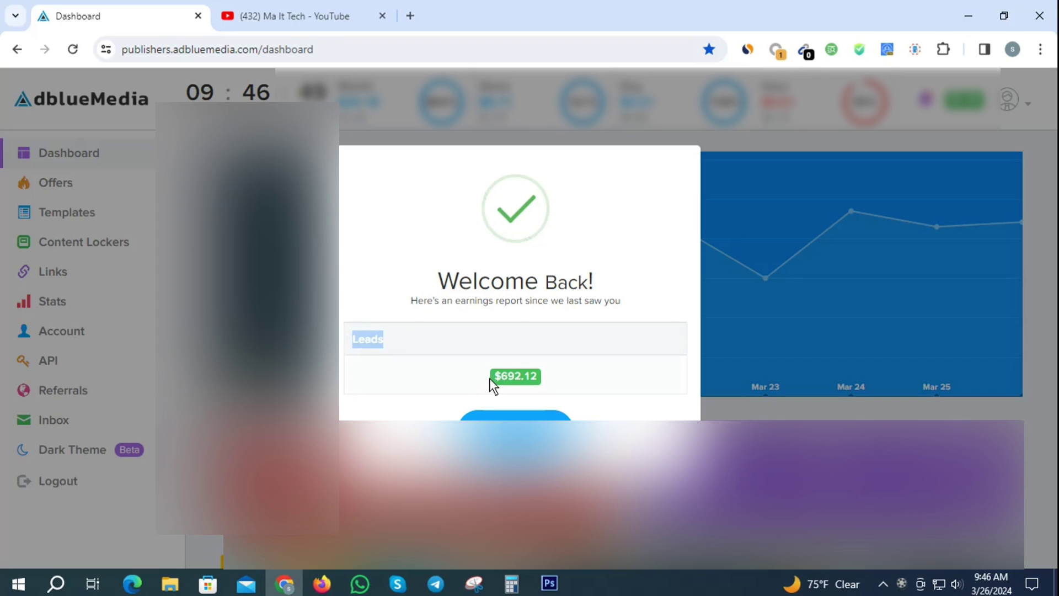
pyautogui.moveTo(491, 378); pyautogui.dragTo(524, 378)
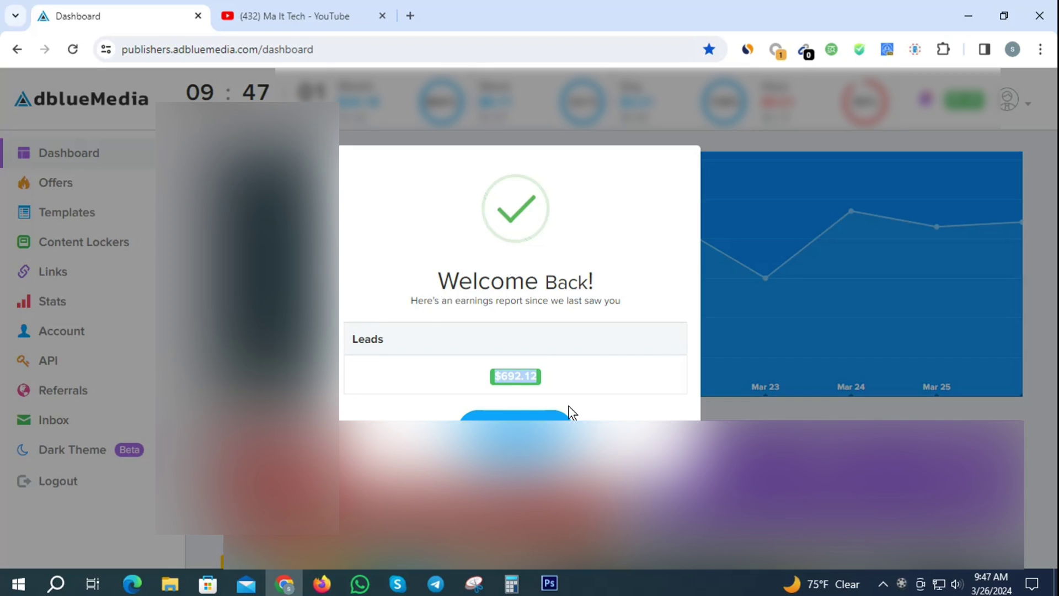
pyautogui.click(604, 201)
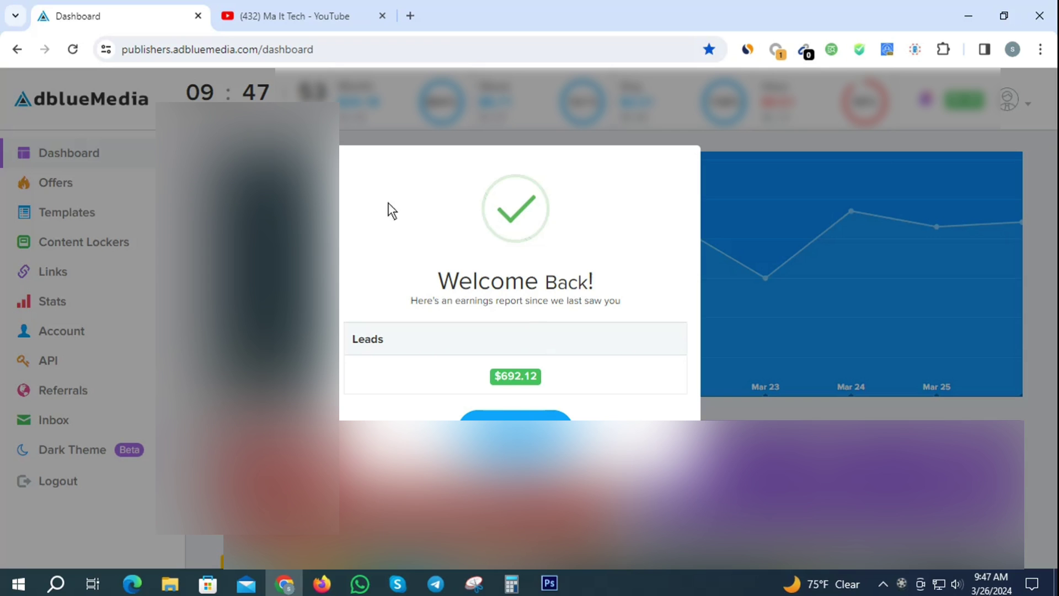
# Check the Ma It Tech YouTube channel title, then return to the AdBlueMedia dashboard
pyautogui.click(308, 8)
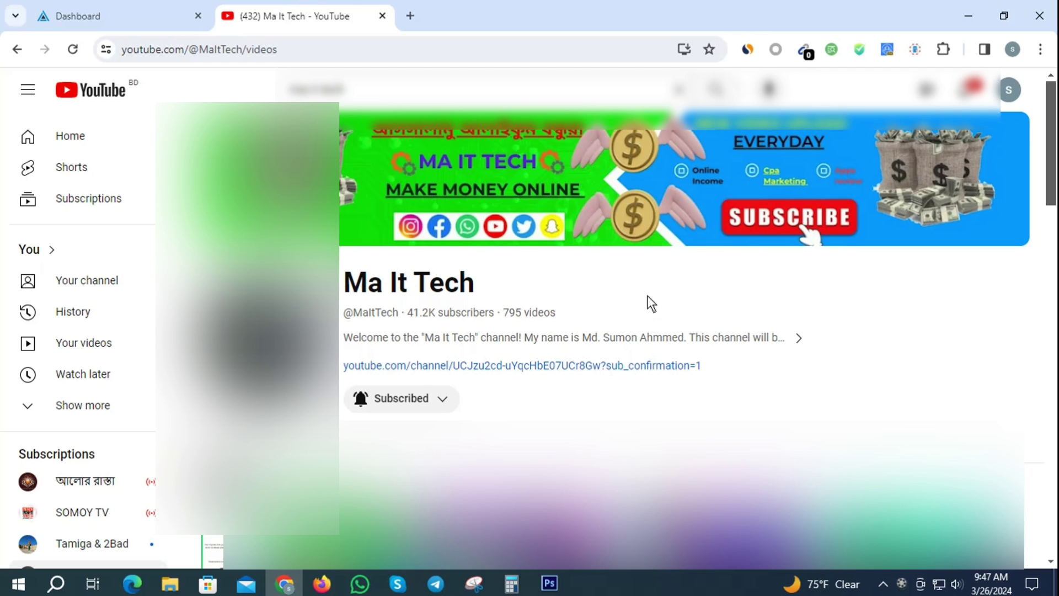
pyautogui.moveTo(484, 288); pyautogui.dragTo(338, 272)
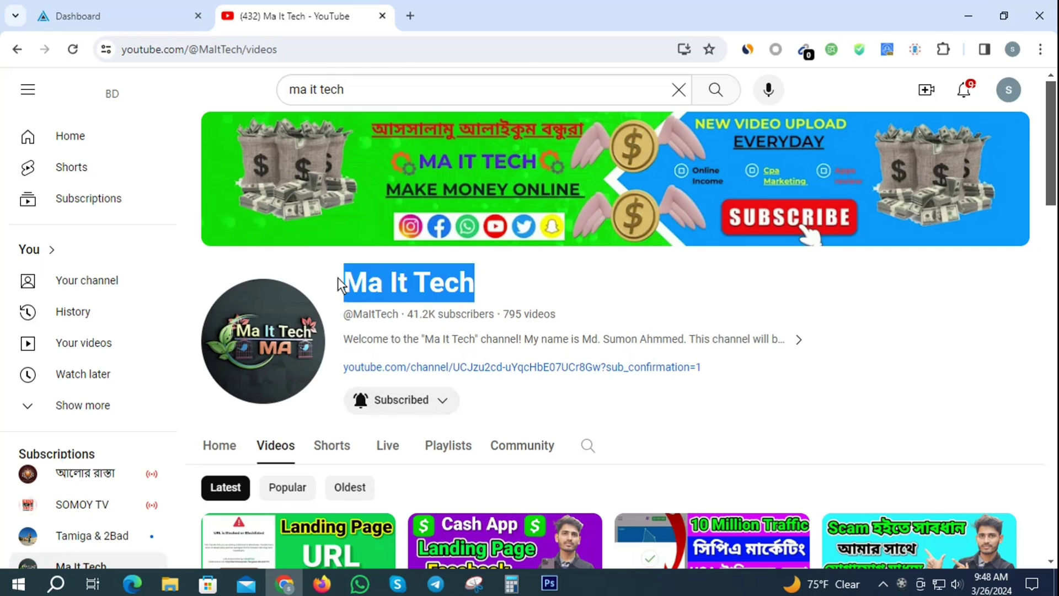
pyautogui.click(313, 266)
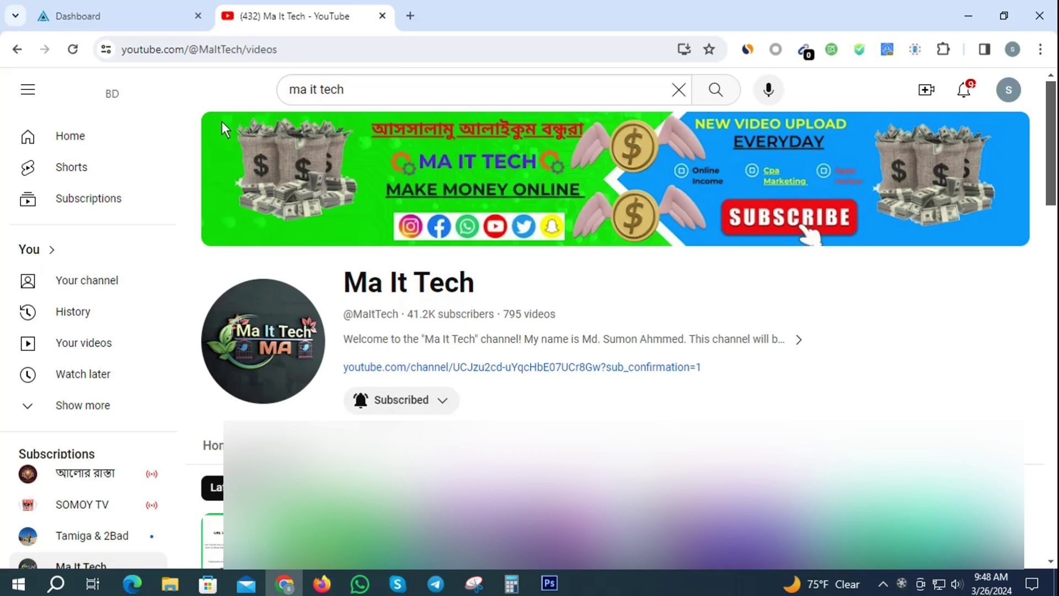
pyautogui.click(114, 9)
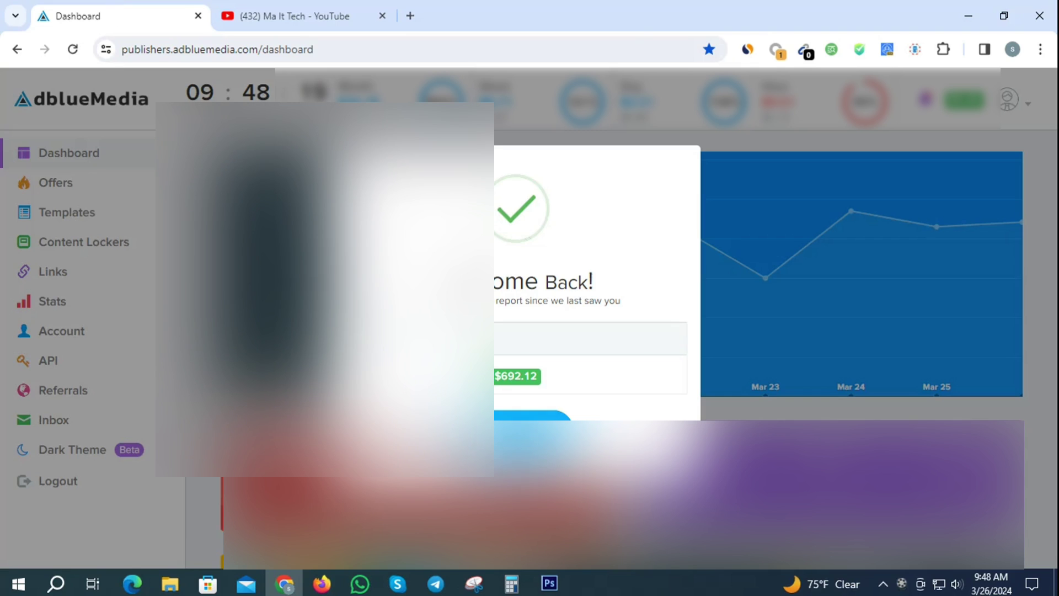
# Dismiss the Welcome Back popup and go to View Referrals under Account > Referrals
pyautogui.click(516, 429)
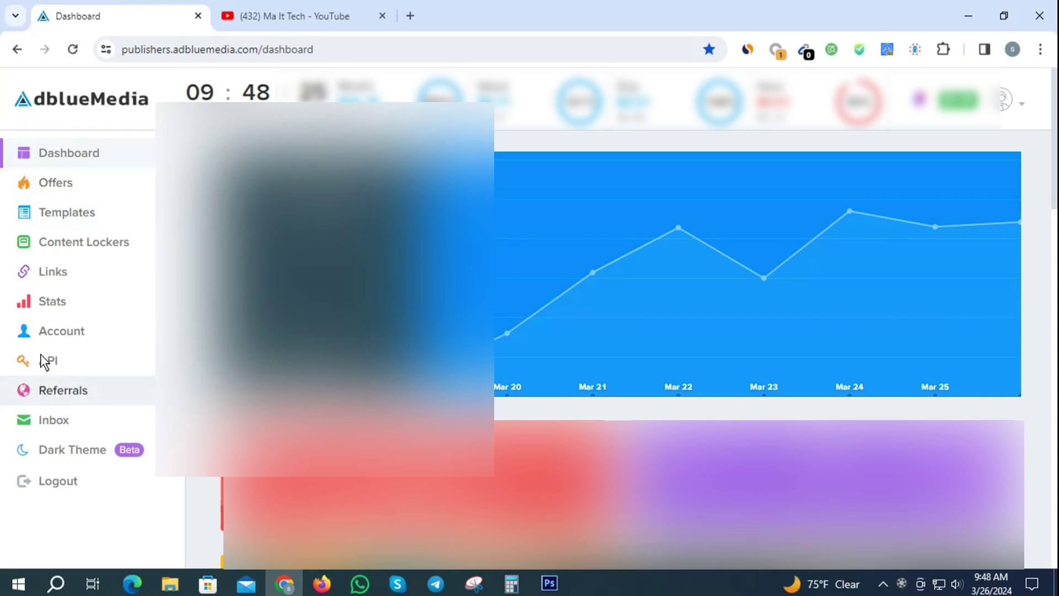
pyautogui.click(71, 332)
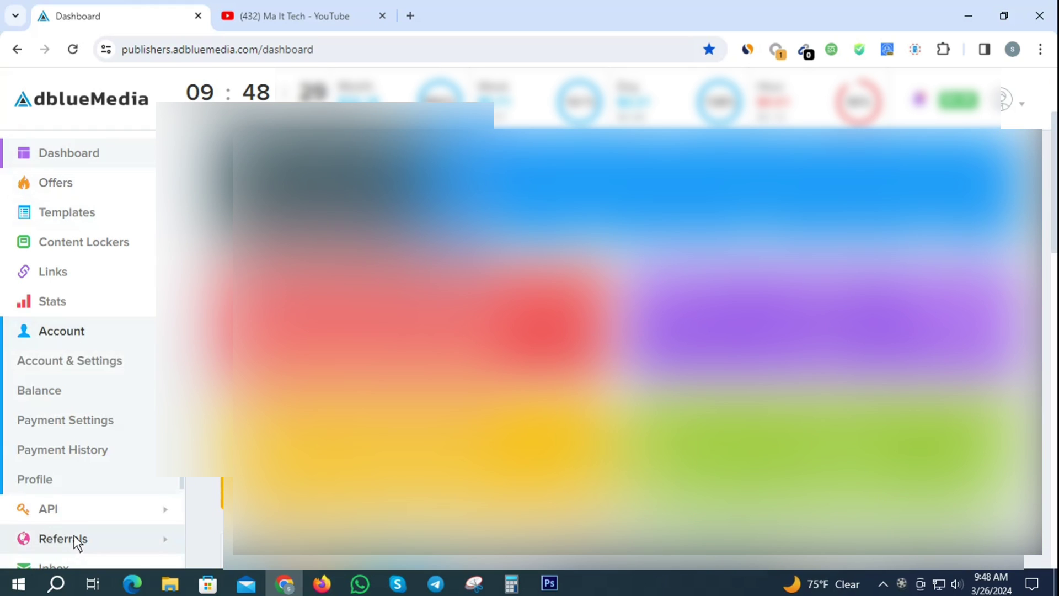
pyautogui.click(74, 538)
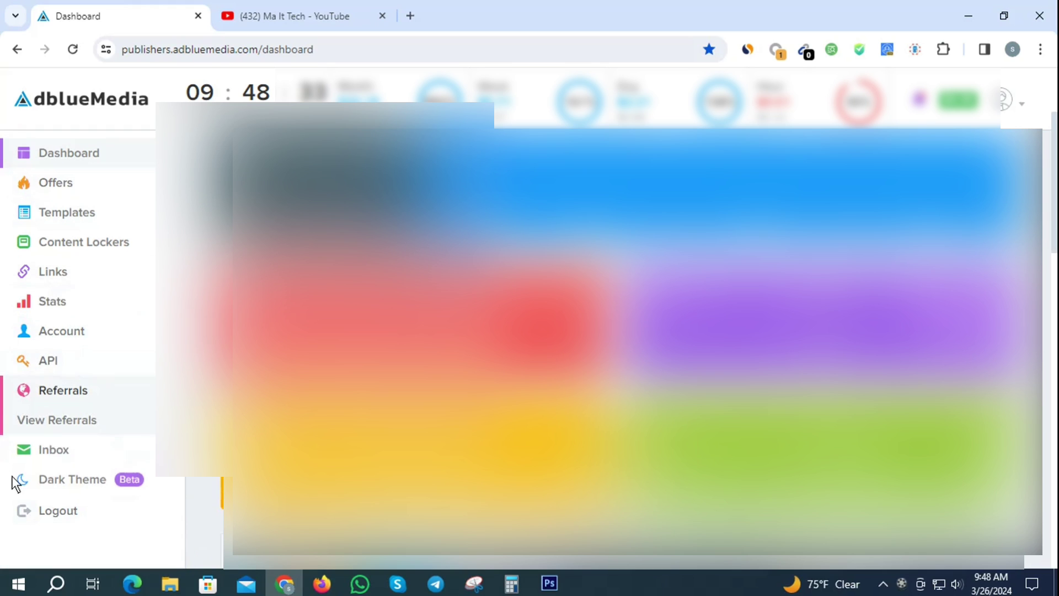
pyautogui.click(61, 420)
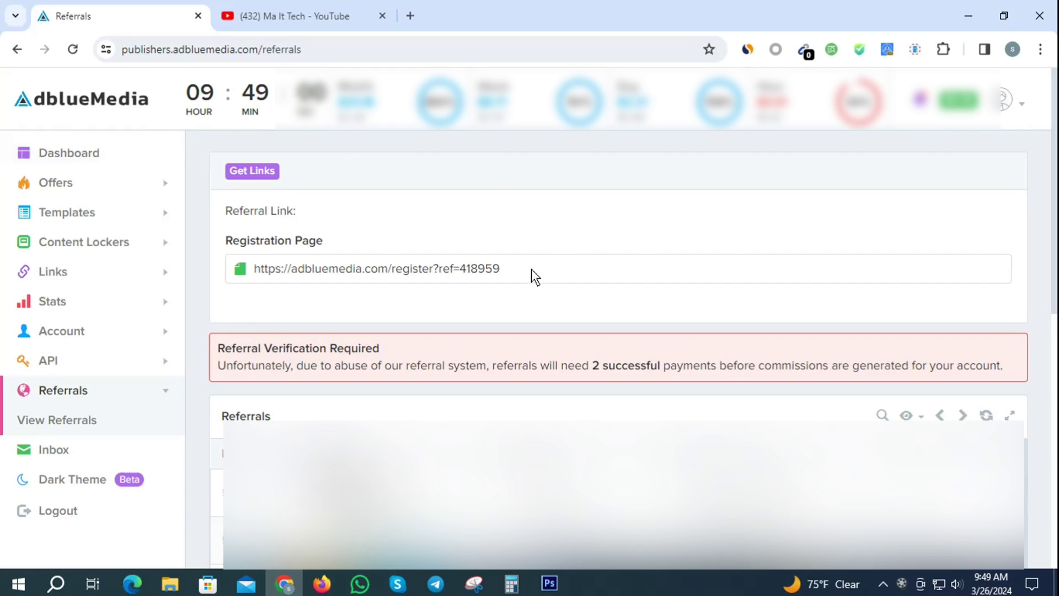
# Select the Registration Page referral URL and copy it from the context menu
pyautogui.moveTo(532, 269); pyautogui.dragTo(209, 269)
pyautogui.click(556, 267)
pyautogui.moveTo(539, 267); pyautogui.dragTo(248, 263)
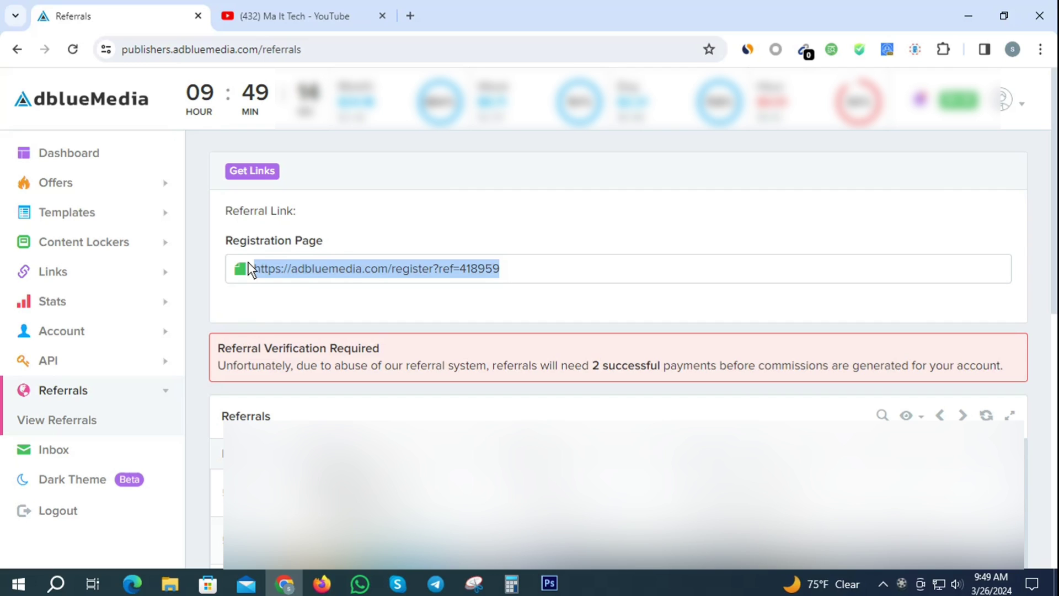
pyautogui.rightClick(355, 270)
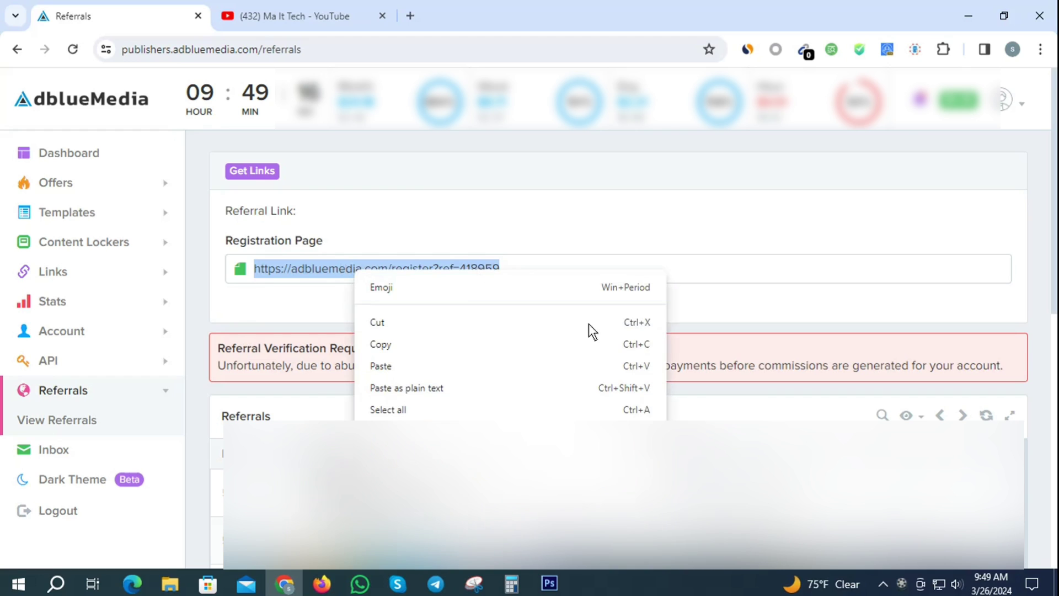
pyautogui.click(424, 351)
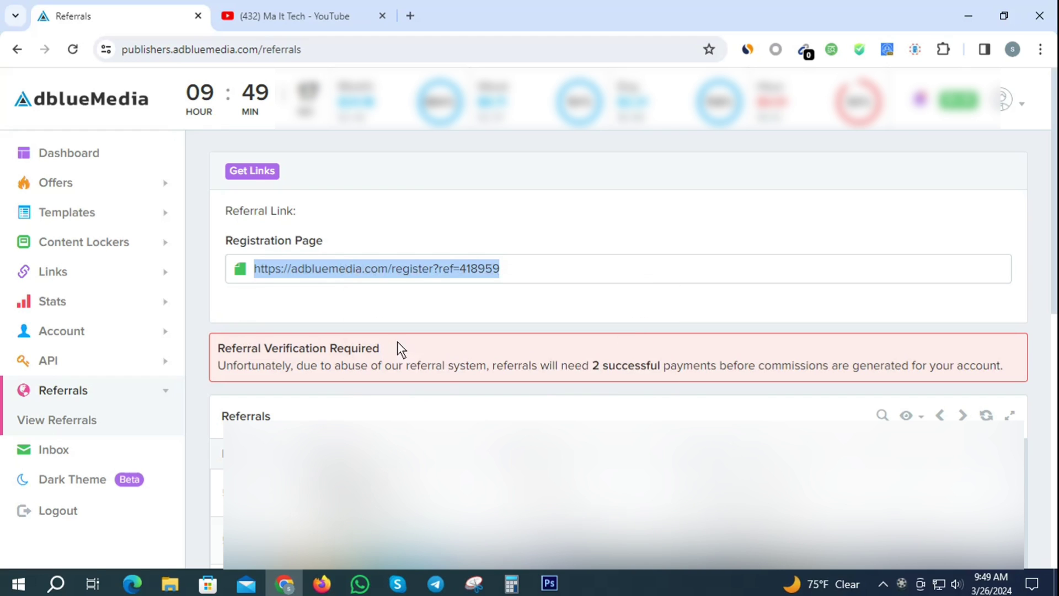
pyautogui.click(281, 9)
# Bring the Firefox window with the Gmail inbox to the front
pyautogui.click(322, 589)
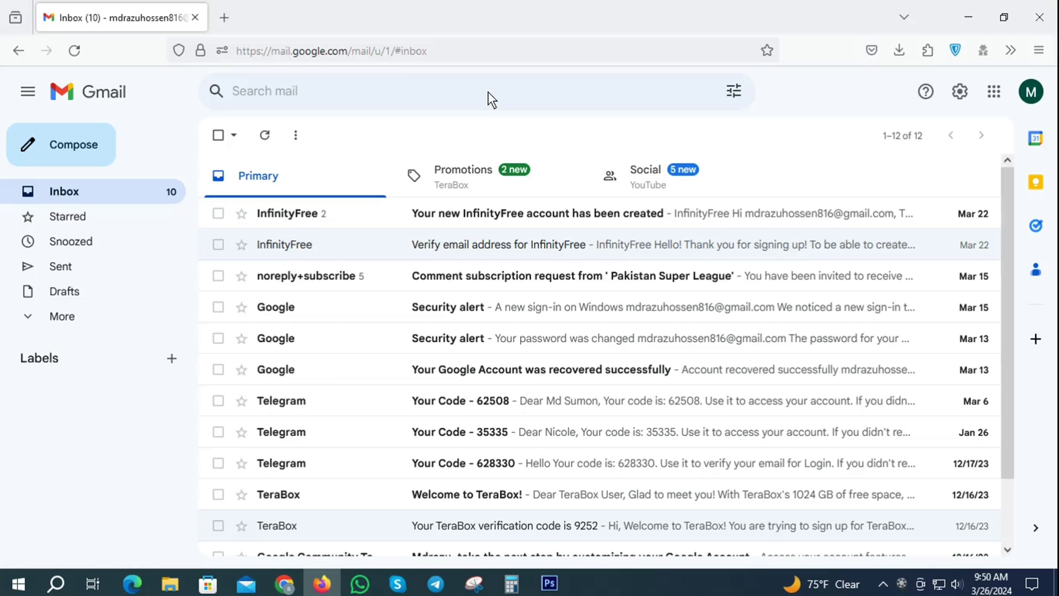
# Add a new blank Firefox tab next to the Gmail inbox
pyautogui.click(225, 18)
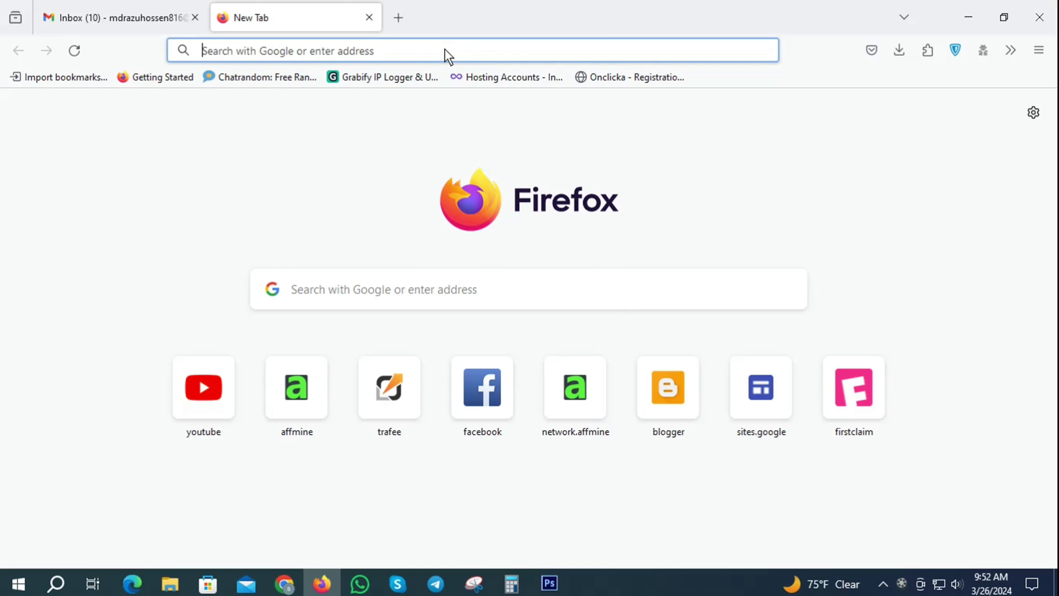
pyautogui.click(277, 50)
pyautogui.write('g')
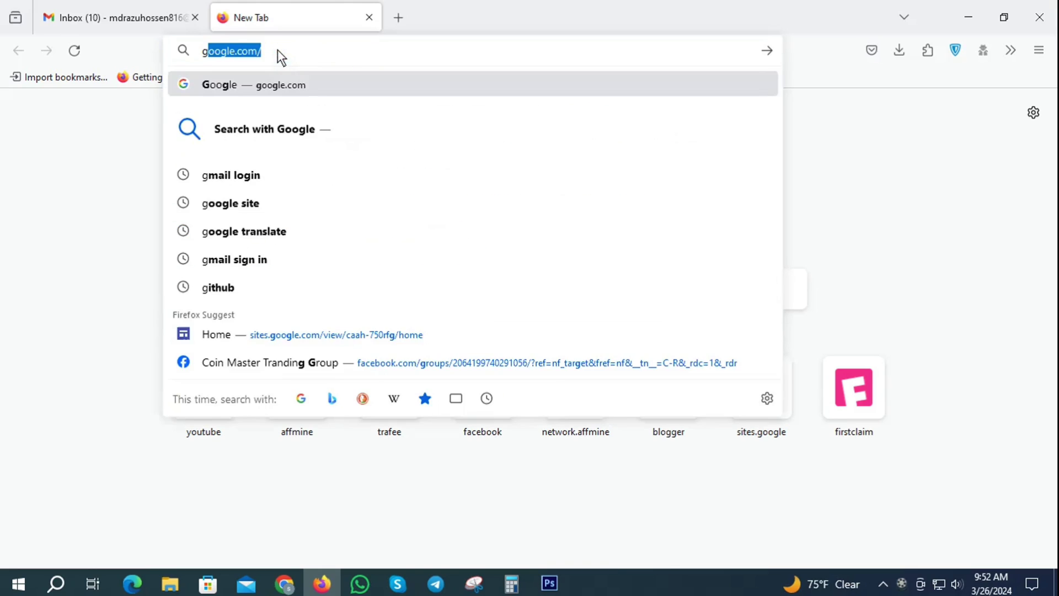
pyautogui.write('mail')
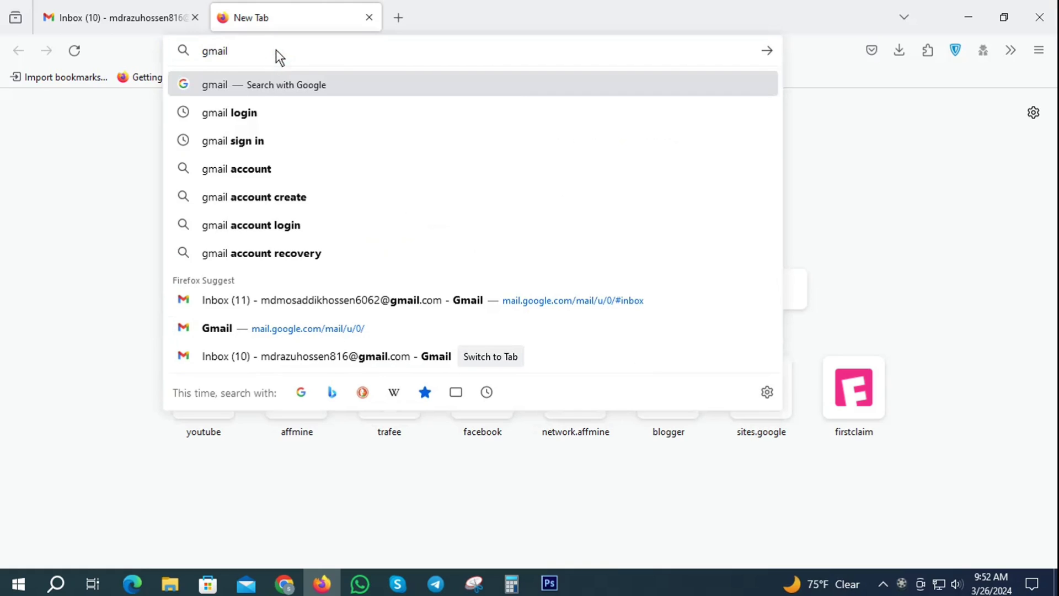
pyautogui.click(260, 198)
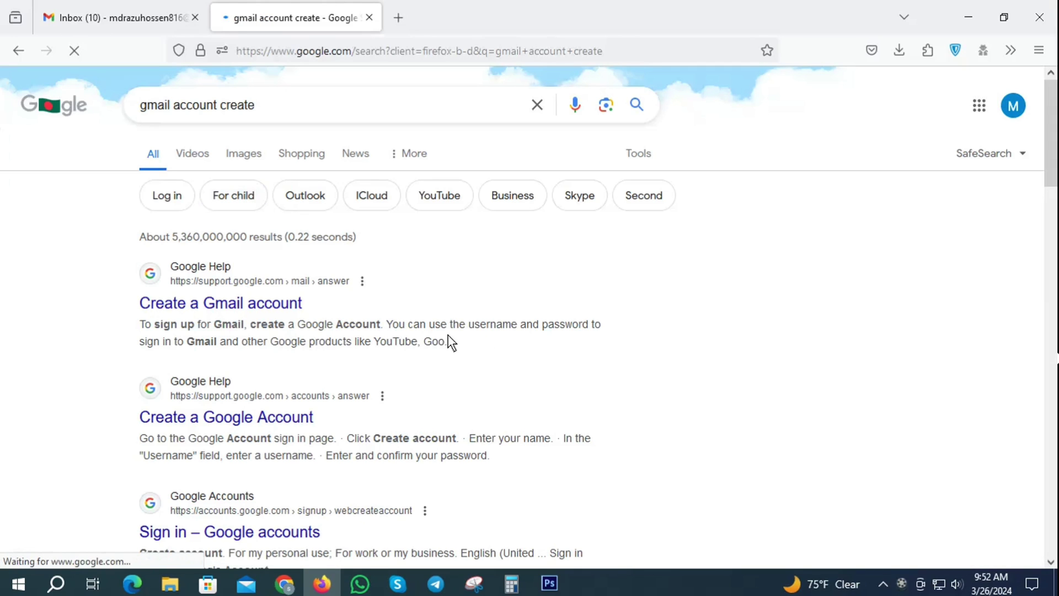
pyautogui.click(221, 303)
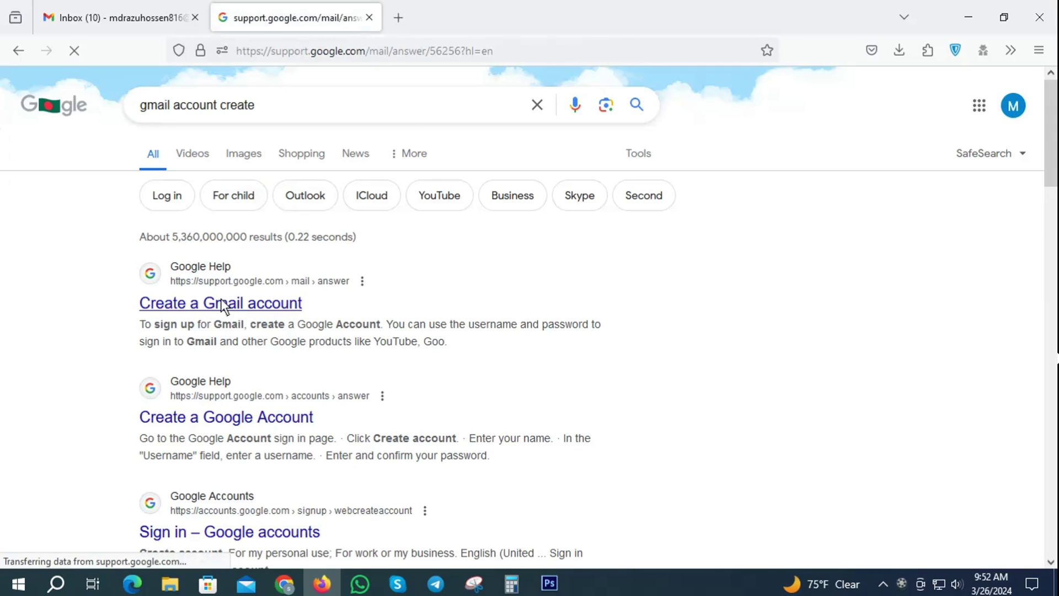
pyautogui.scroll(-1, 186, 490)
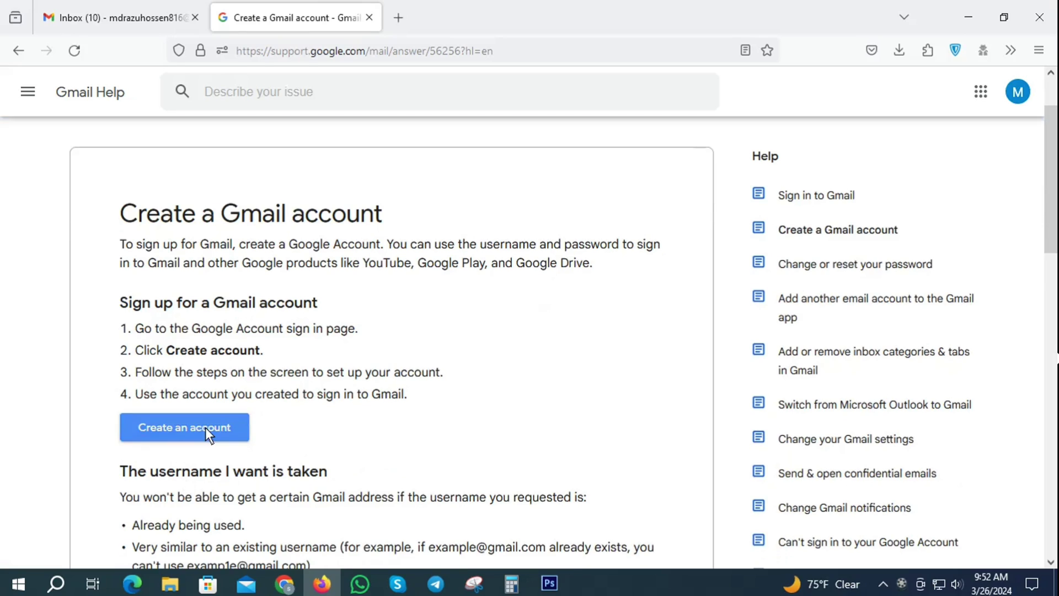
pyautogui.click(205, 427)
pyautogui.click(525, 347)
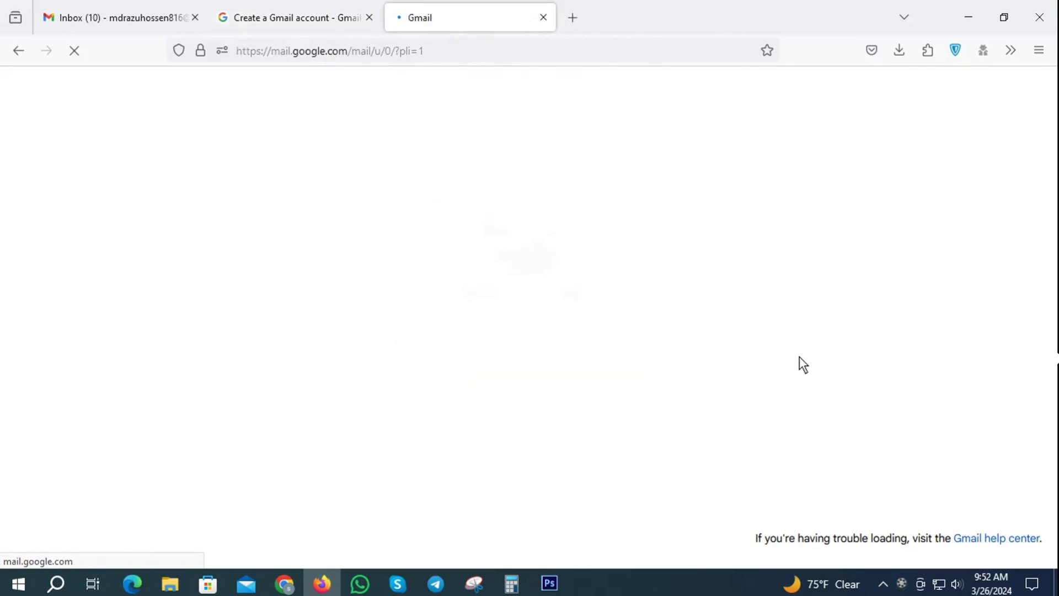
pyautogui.click(543, 18)
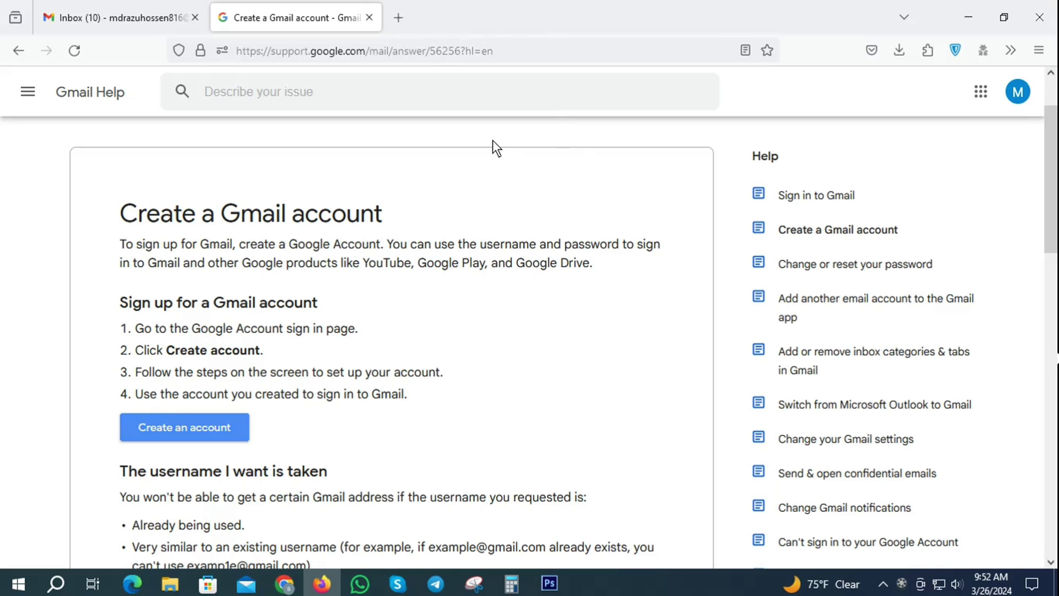
pyautogui.click(369, 18)
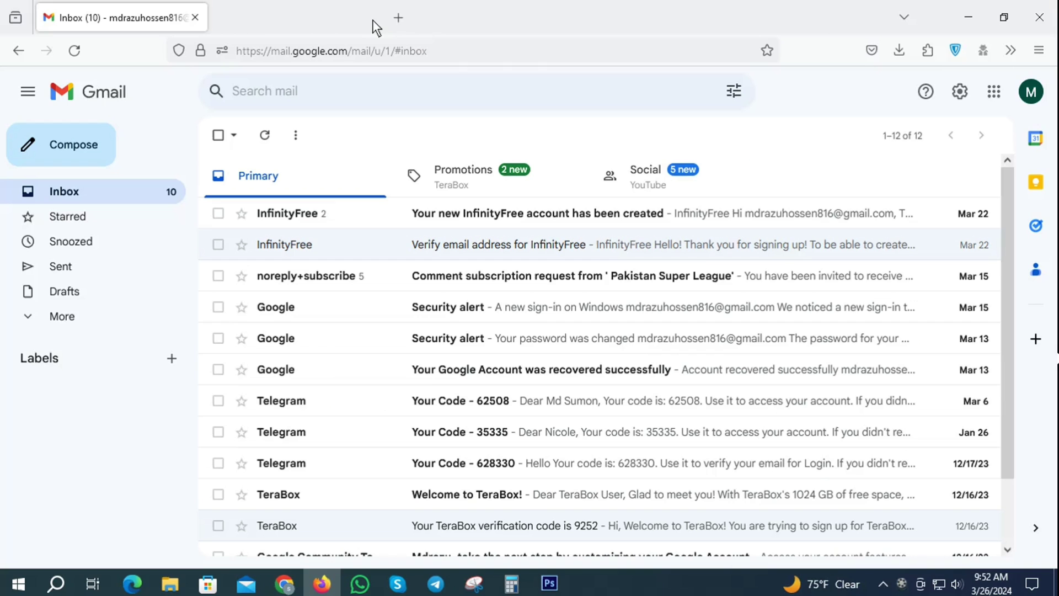
pyautogui.click(223, 18)
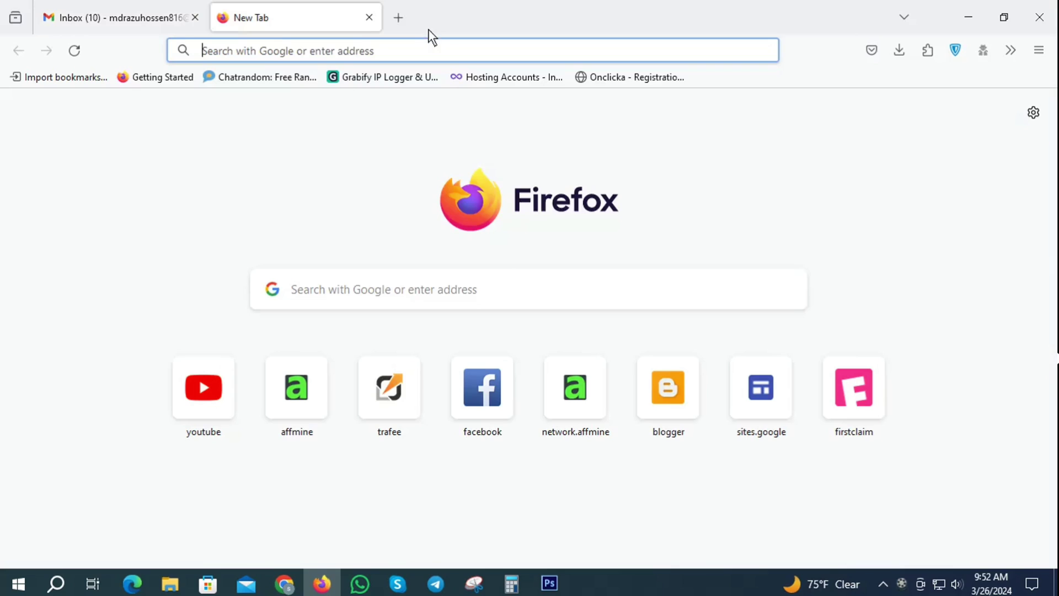
# Paste the copied referral link into the new tab's address bar and load the Register page
pyautogui.click(255, 47)
pyautogui.rightClick(256, 47)
pyautogui.click(294, 169)
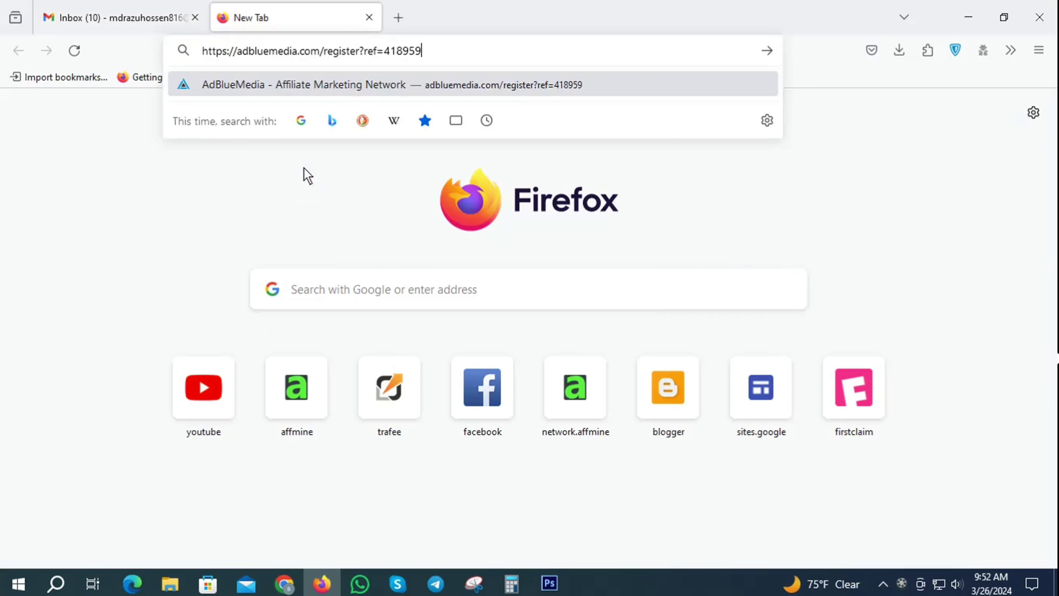
pyautogui.press('Return')
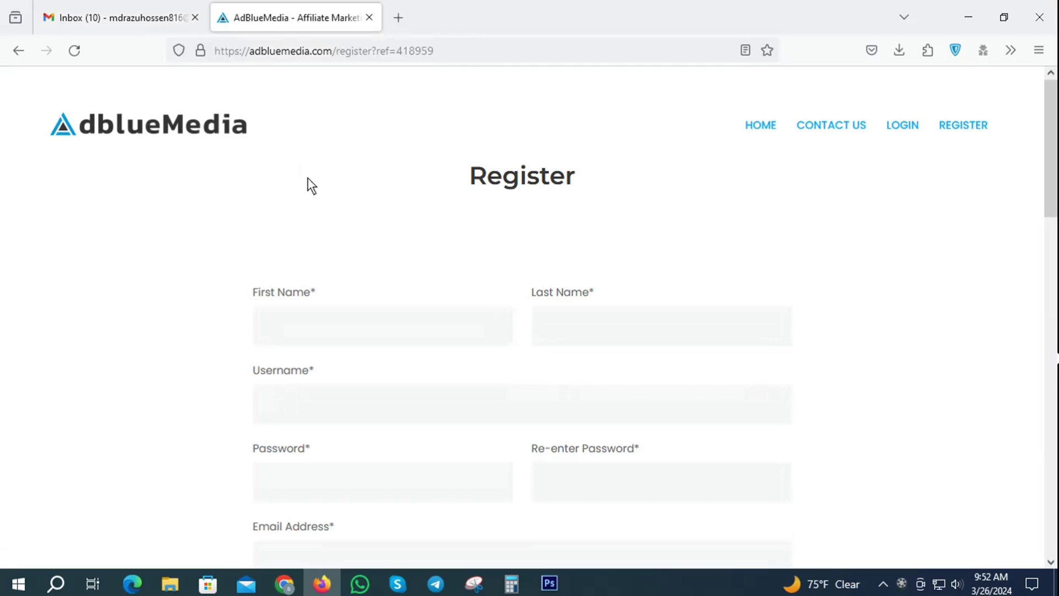
pyautogui.scroll(-4, 283, 196)
pyautogui.scroll(-12, 800, 327)
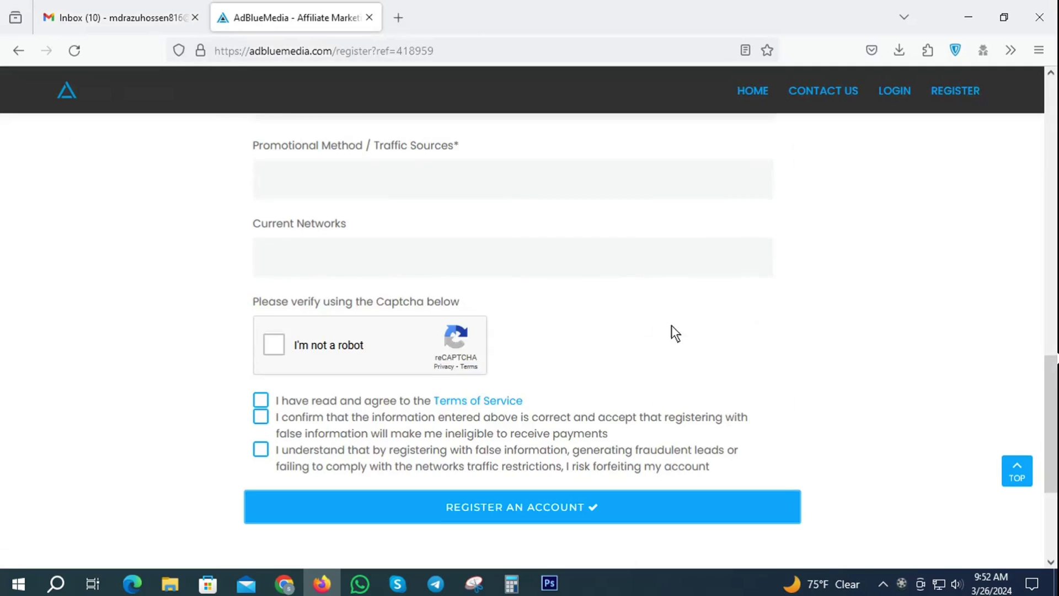
pyautogui.scroll(16, 696, 381)
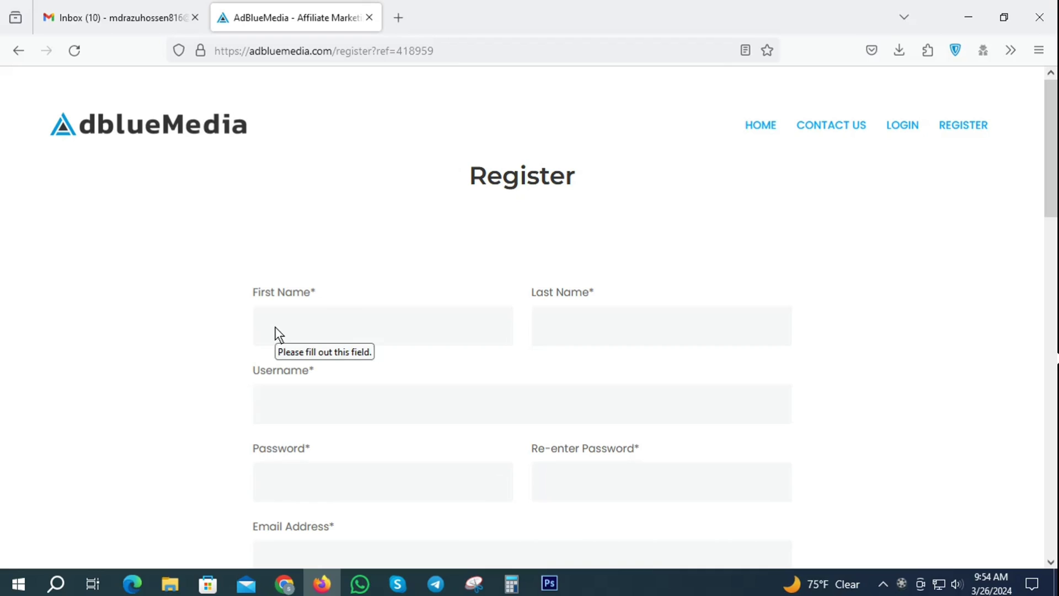
# Enter the applicant's first name on the Register form
pyautogui.click(295, 330)
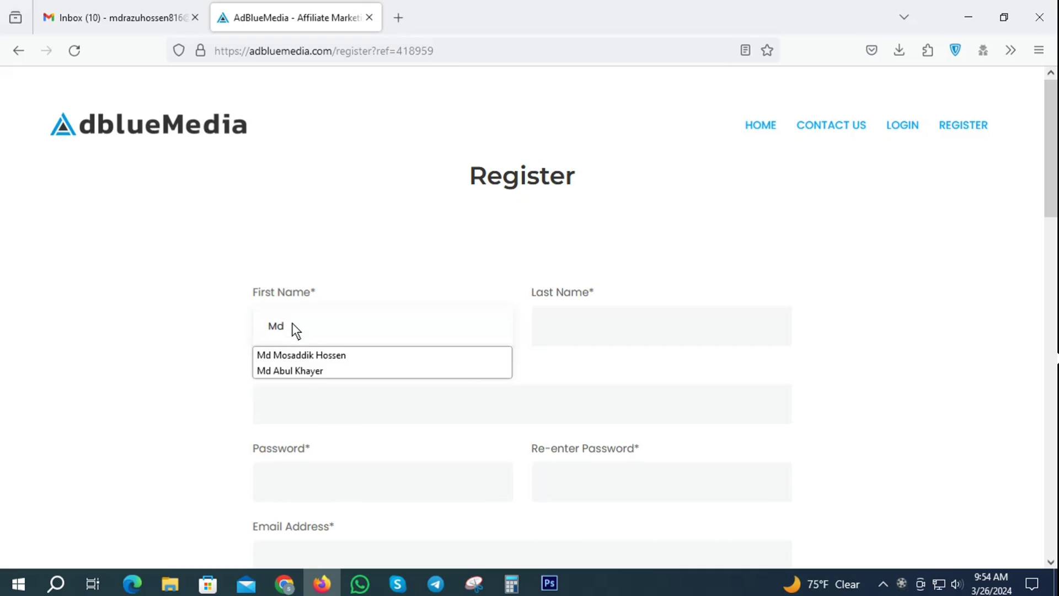
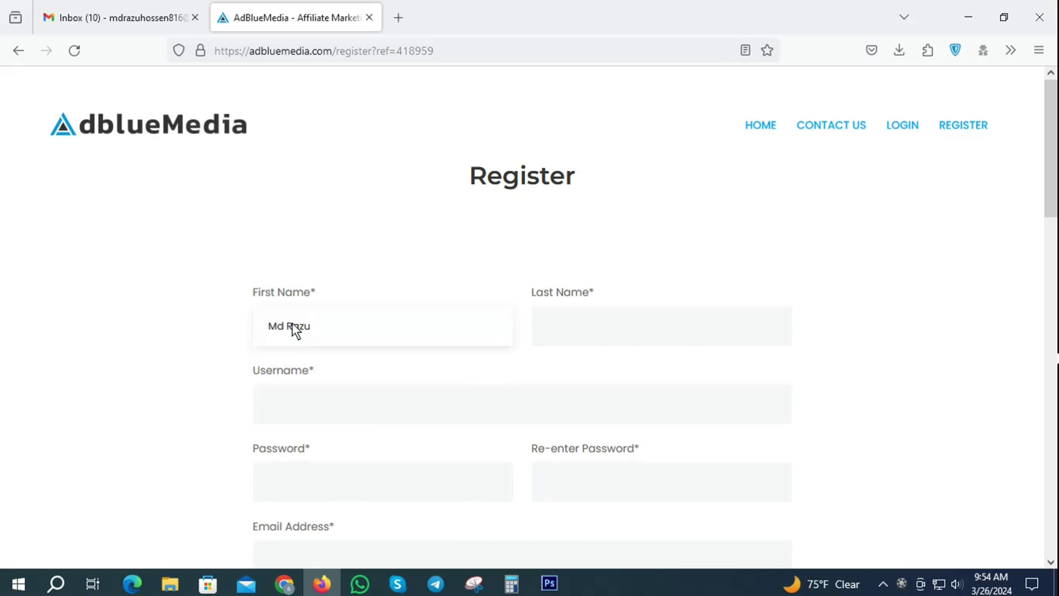
pyautogui.scroll(-2, 292, 322)
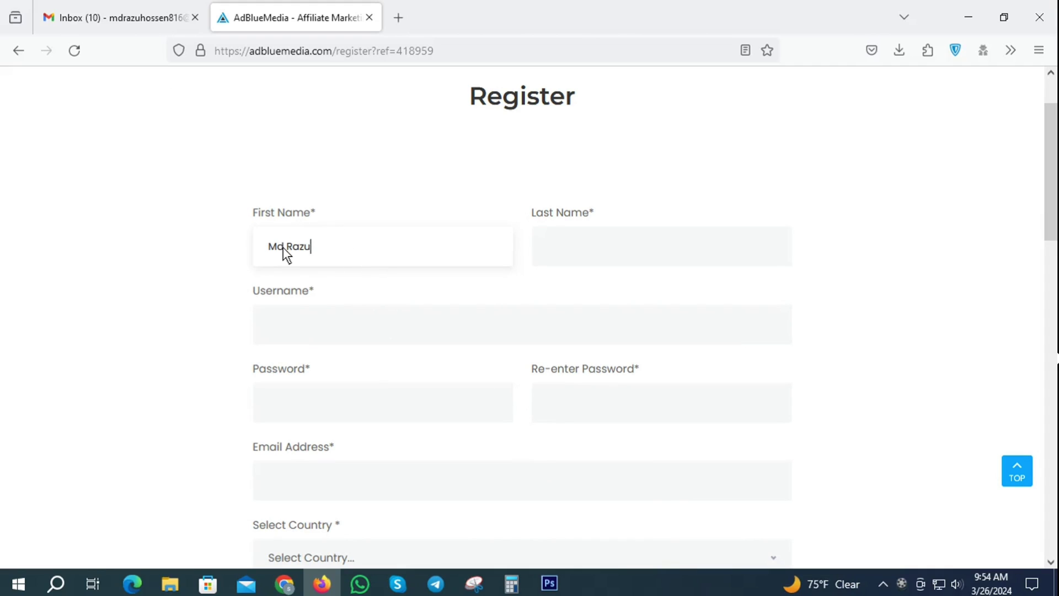
# Enter the applicant's last name, fixing its capital first letter and wrong final letter
pyautogui.click(570, 248)
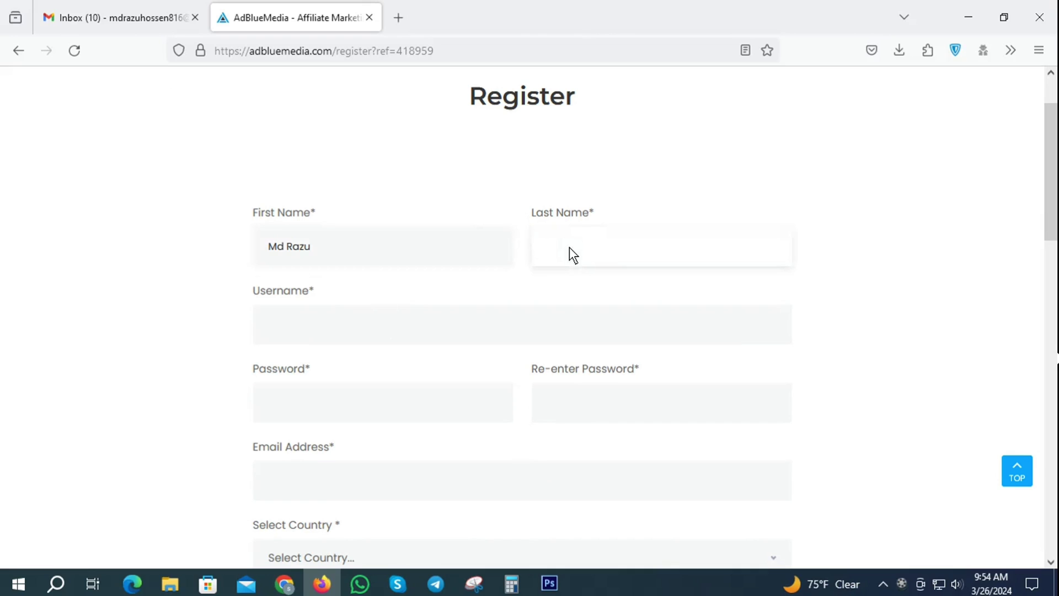
pyautogui.click(550, 247)
pyautogui.press('BackSpace')
pyautogui.click(624, 249)
pyautogui.press('BackSpace')
pyautogui.write('n')
# Enter the chosen username in the Username field
pyautogui.click(287, 328)
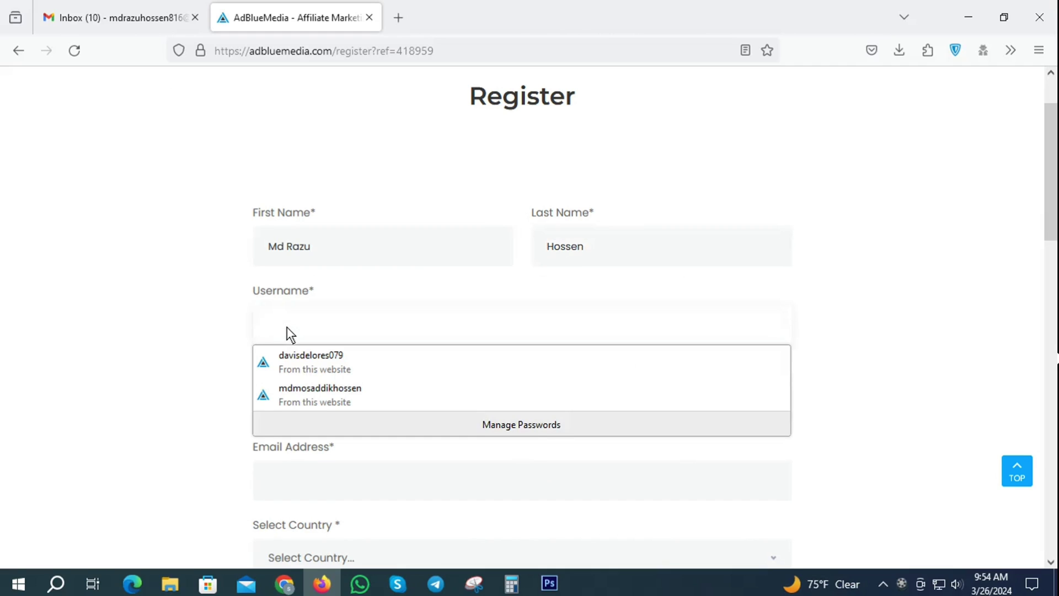
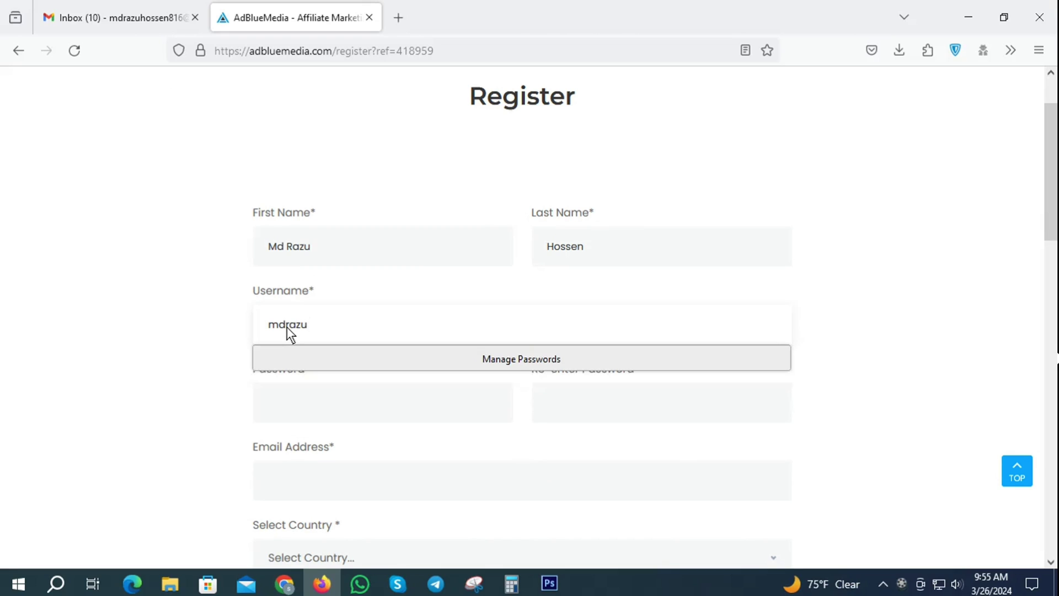
pyautogui.scroll(-3, 435, 293)
pyautogui.scroll(3, 171, 231)
# Type the account password and begin re-entering it in the confirmation field
pyautogui.click(174, 286)
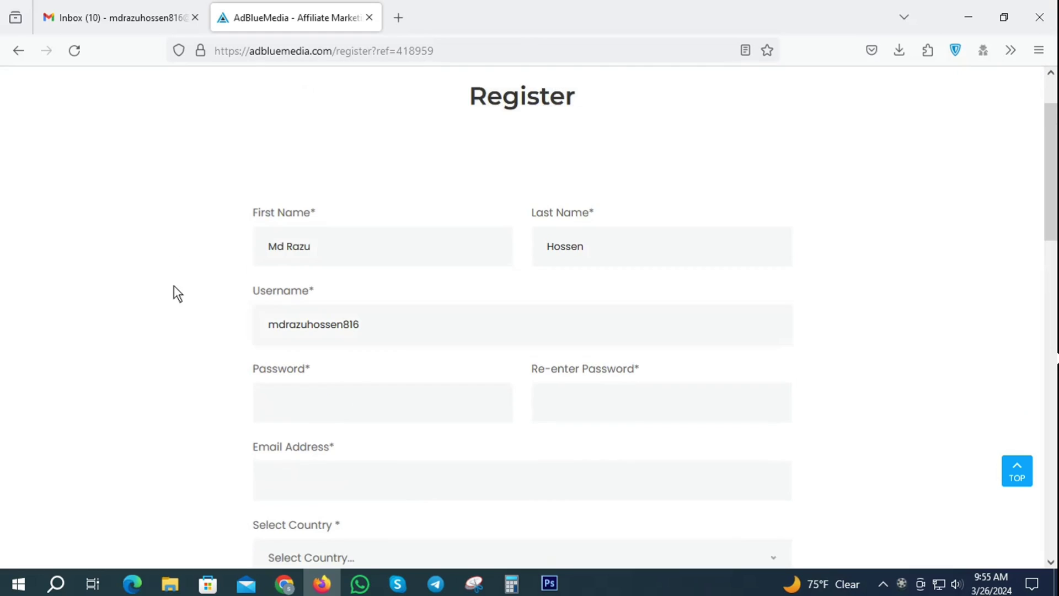
pyautogui.scroll(-2, 457, 406)
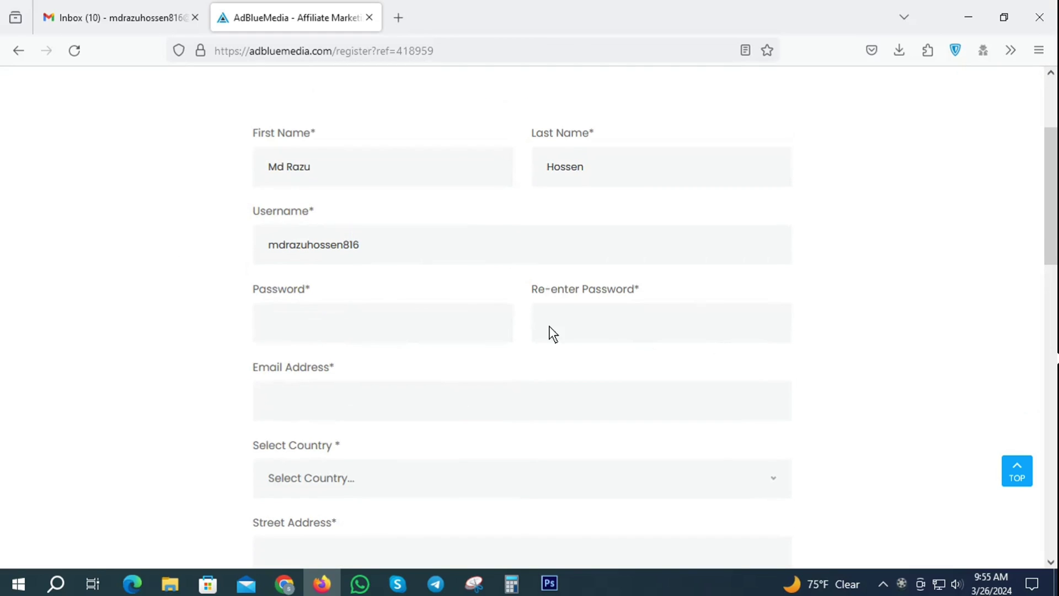
pyautogui.click(324, 325)
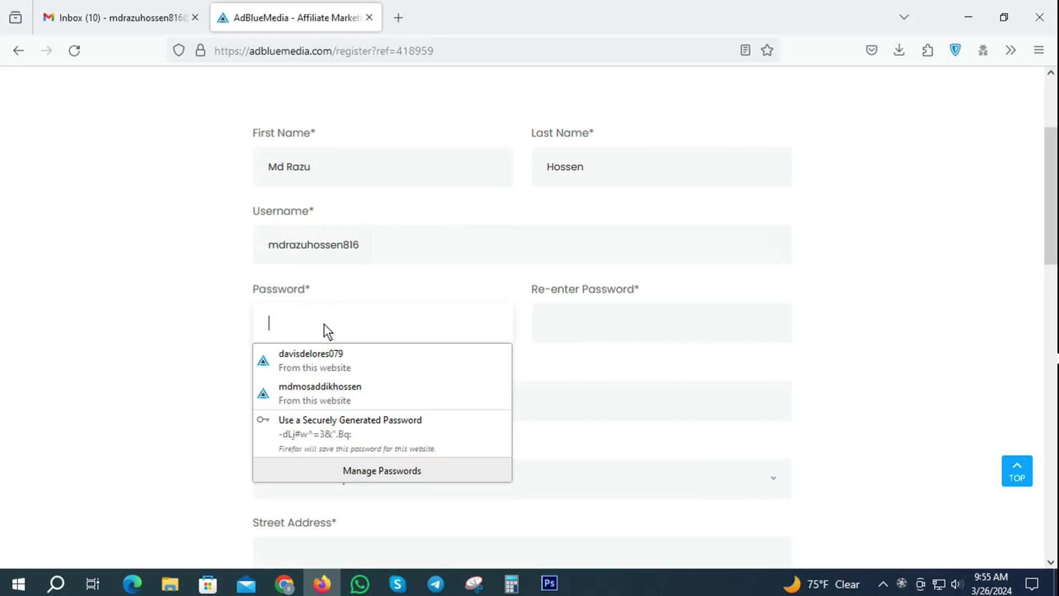
pyautogui.write('••••')
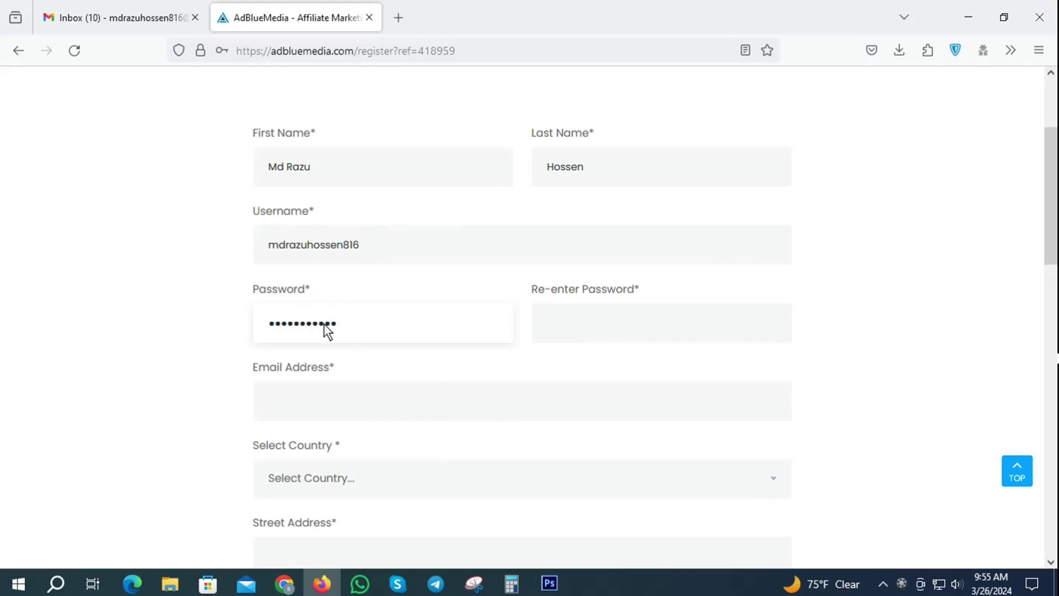
pyautogui.write('••')
pyautogui.click(580, 328)
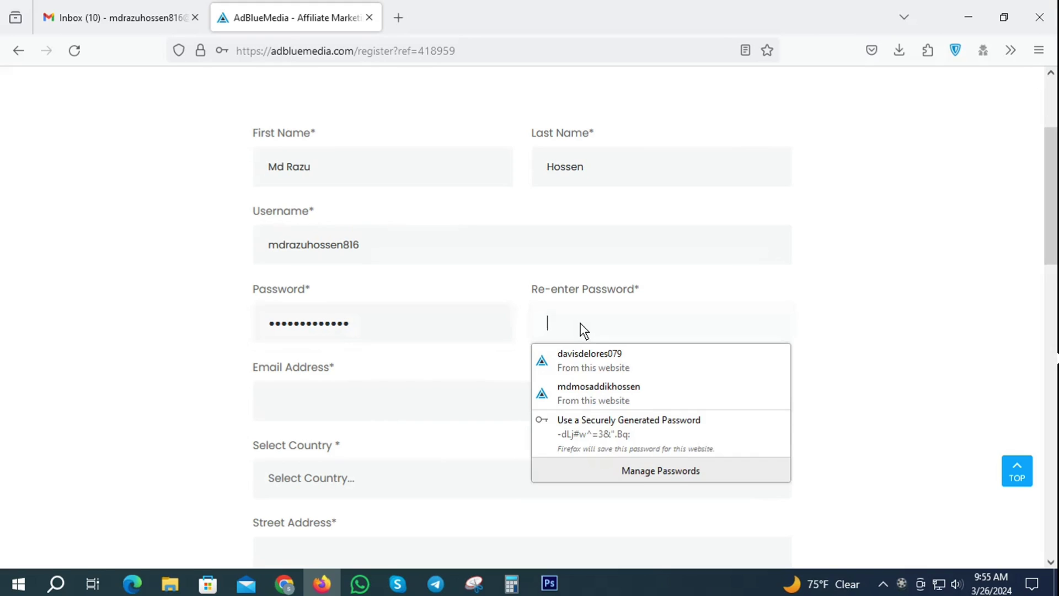
pyautogui.write('••••••••')
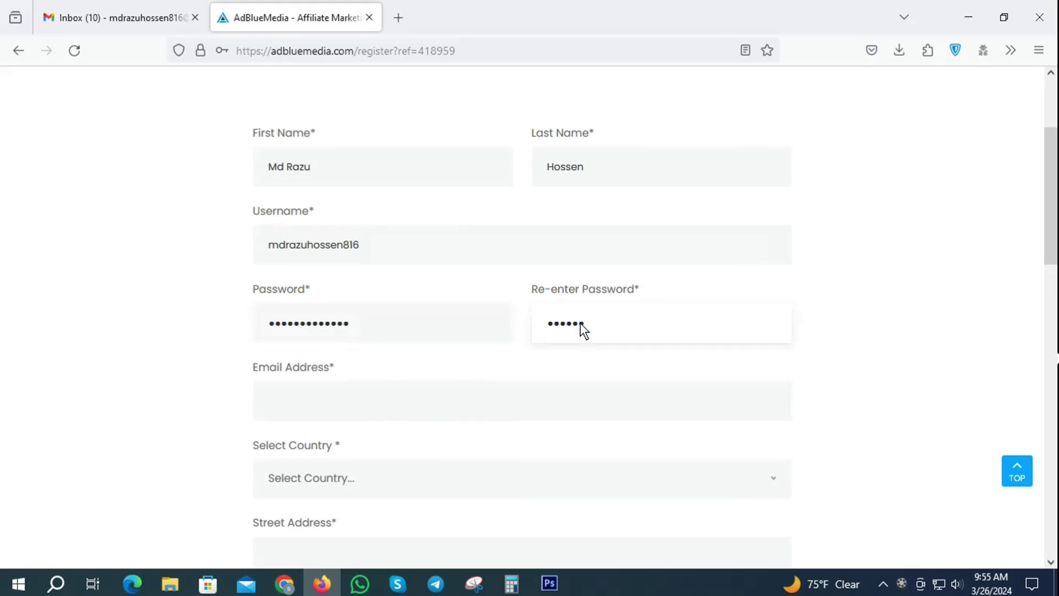
pyautogui.write('•••••')
# Copy the Gmail account's email address from the Google account panel
pyautogui.scroll(-1, 416, 369)
pyautogui.click(390, 325)
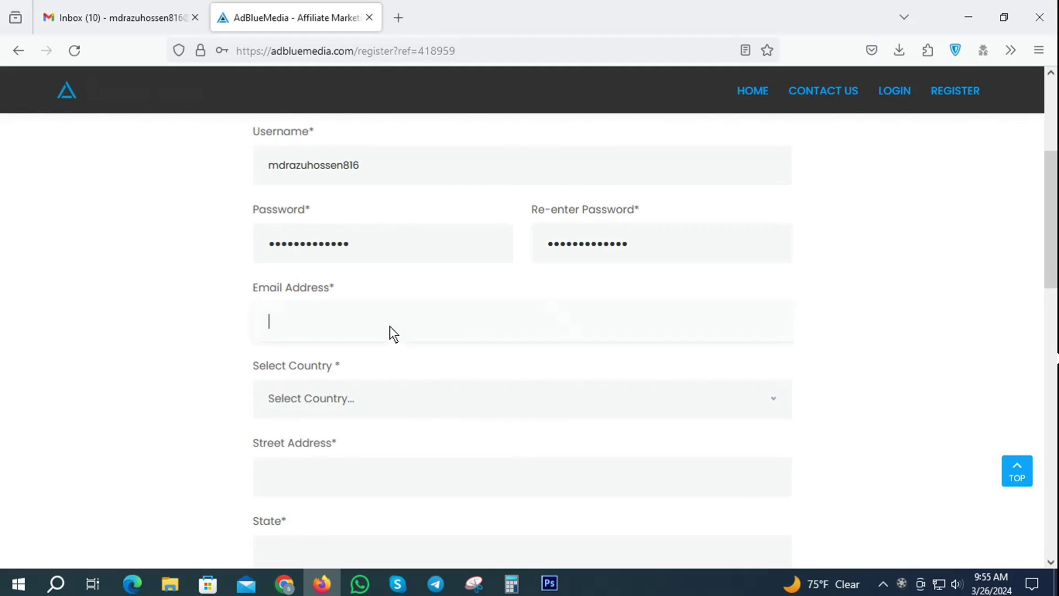
pyautogui.click(107, 8)
pyautogui.click(1036, 96)
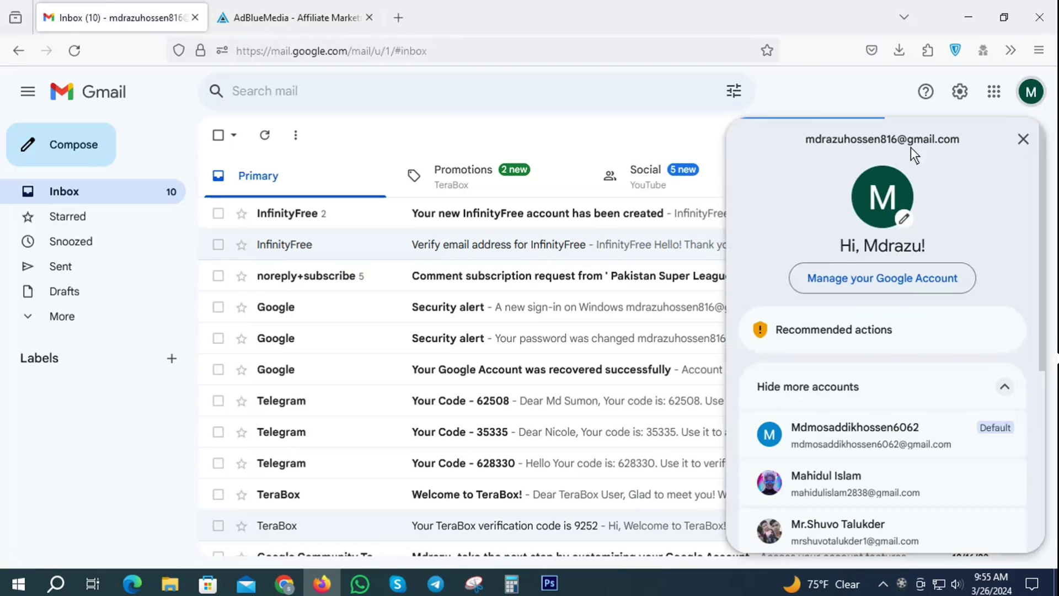
pyautogui.moveTo(962, 140); pyautogui.dragTo(805, 139)
pyautogui.rightClick(852, 138)
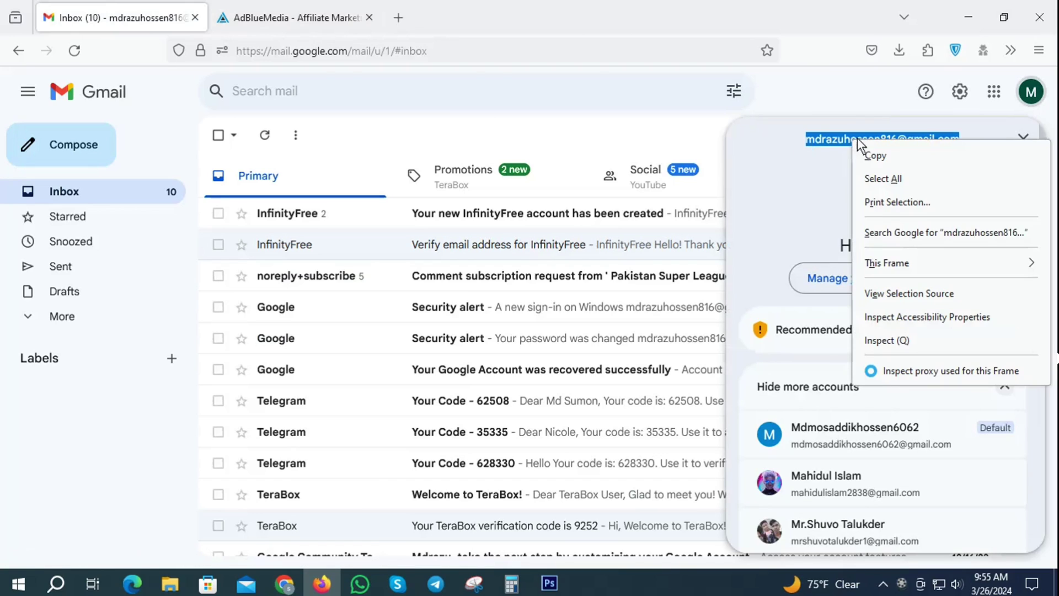
pyautogui.click(885, 150)
pyautogui.click(829, 95)
# Paste the copied address into the Register form's Email Address field
pyautogui.click(226, 8)
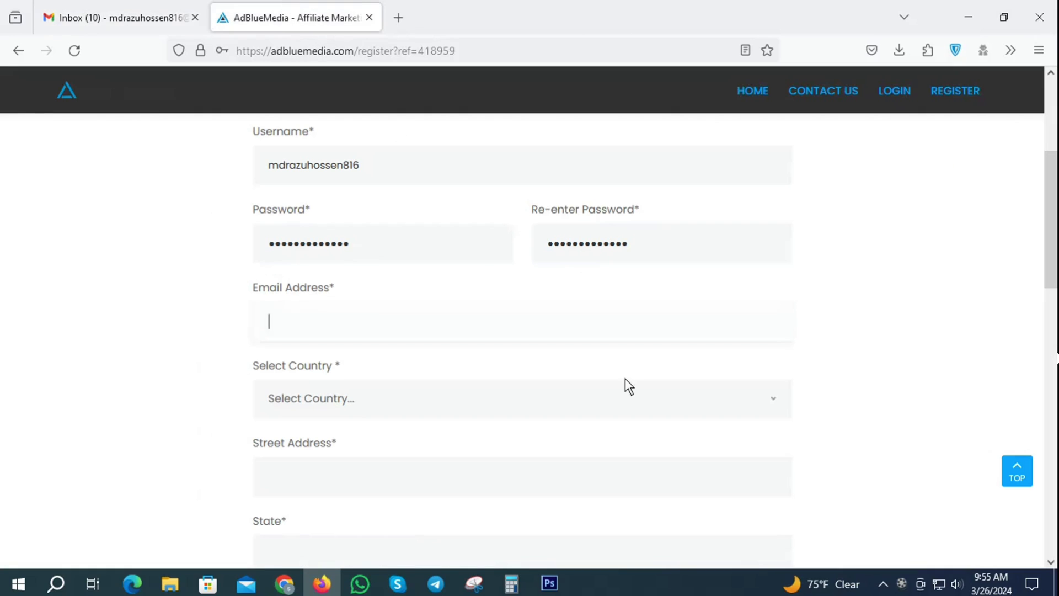
pyautogui.click(301, 314)
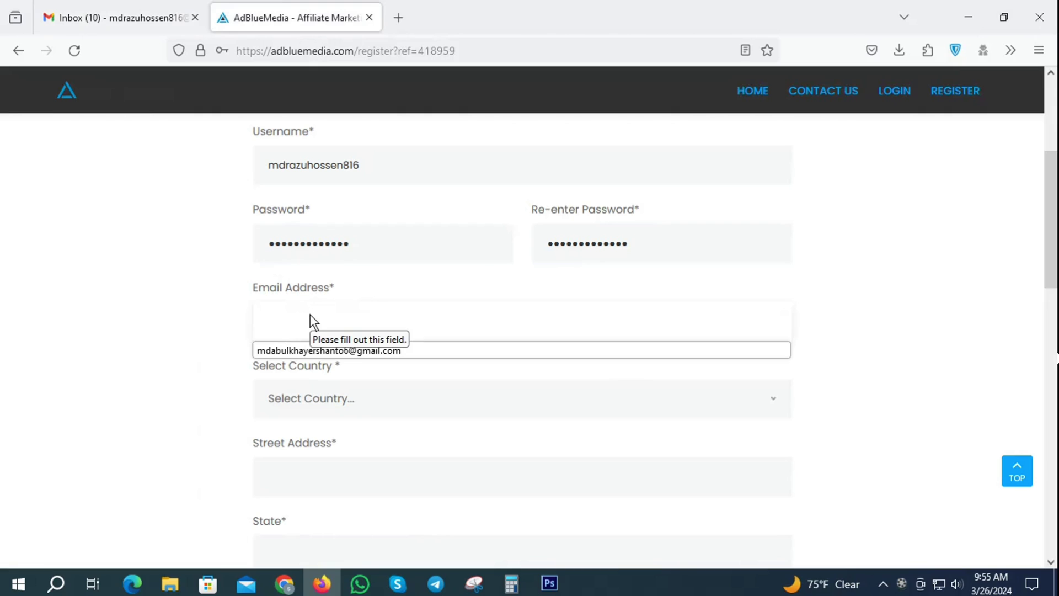
pyautogui.hotkey('ctrl', 'v')
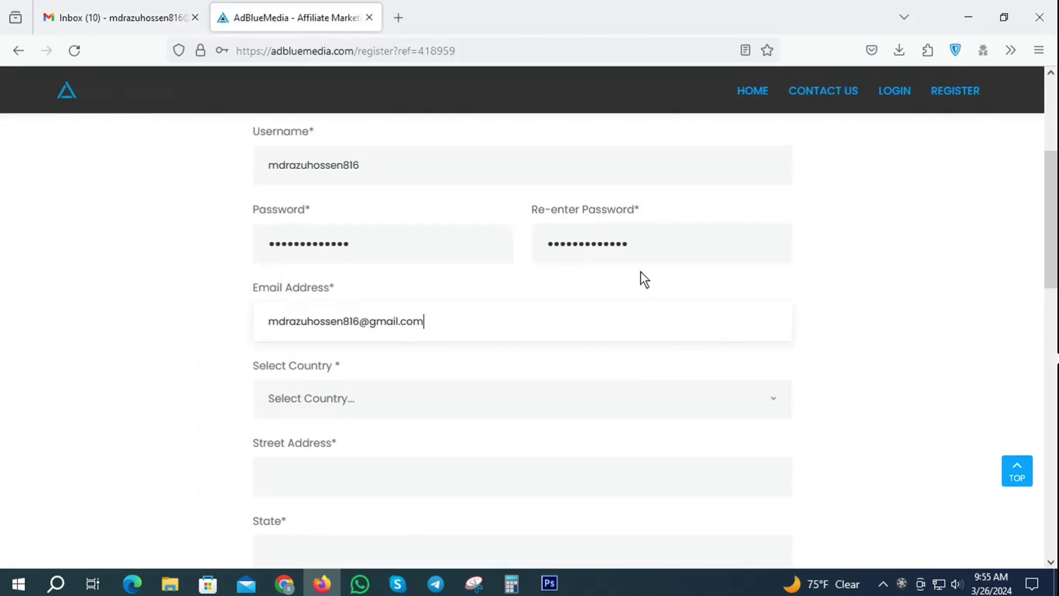
pyautogui.scroll(-3, 640, 270)
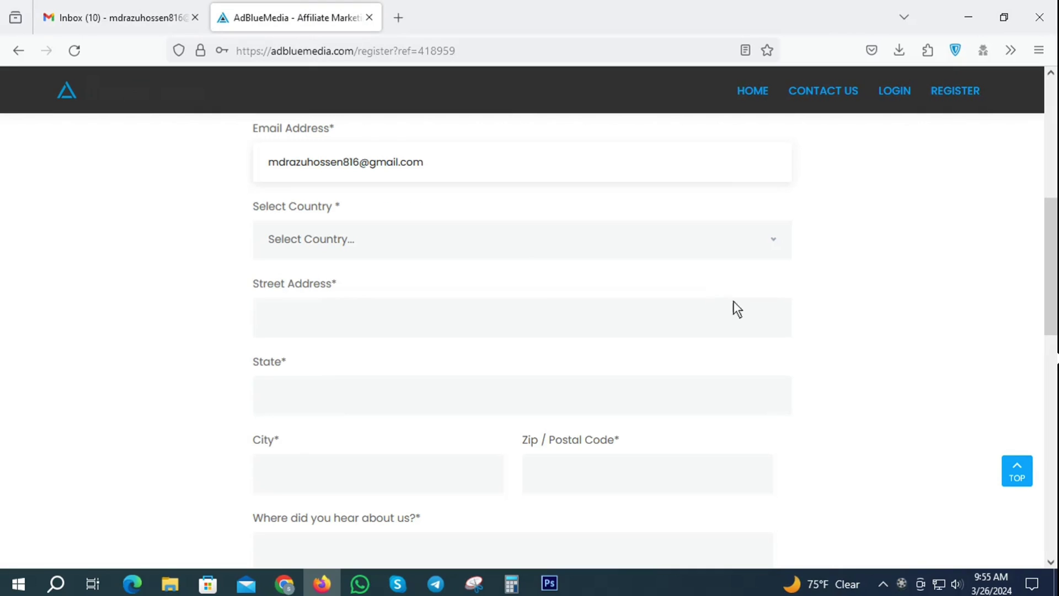
# Choose Bangladesh from the Select Country dropdown
pyautogui.click(328, 242)
pyautogui.scroll(-4, 332, 386)
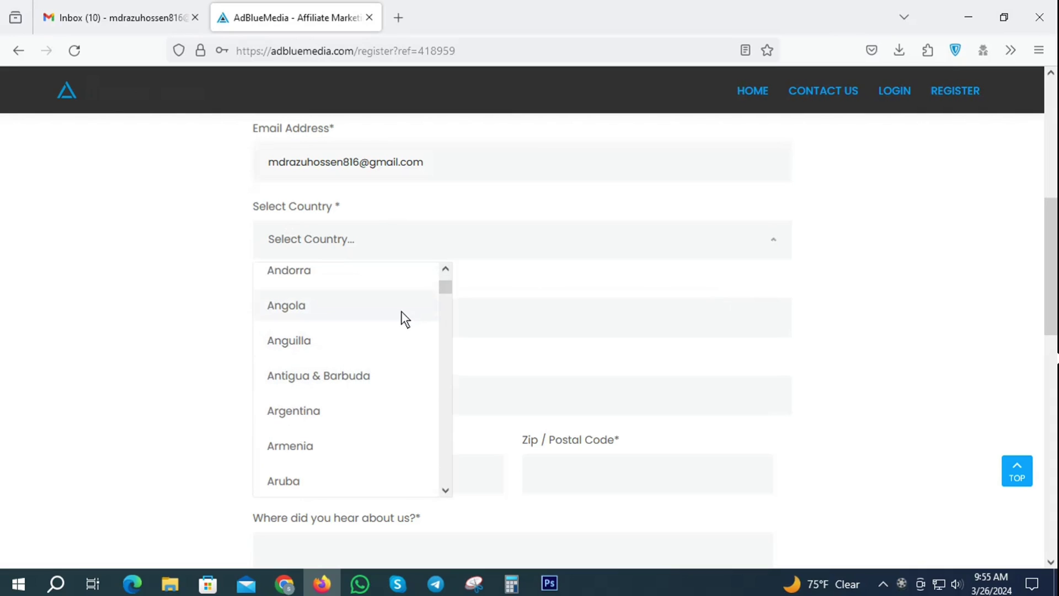
pyautogui.scroll(-2, 419, 358)
pyautogui.scroll(-1, 331, 447)
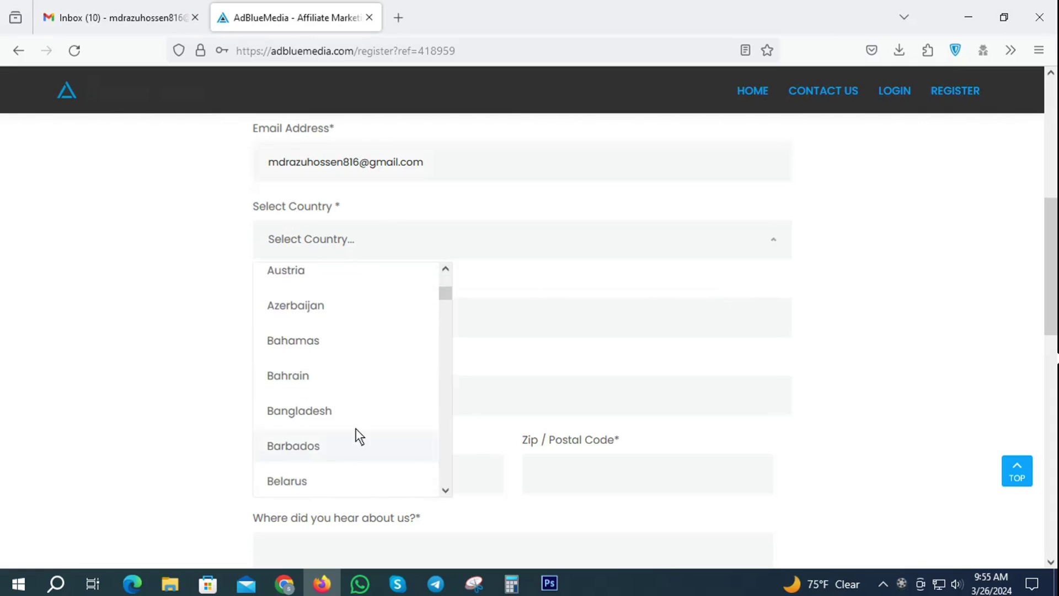
pyautogui.click(317, 411)
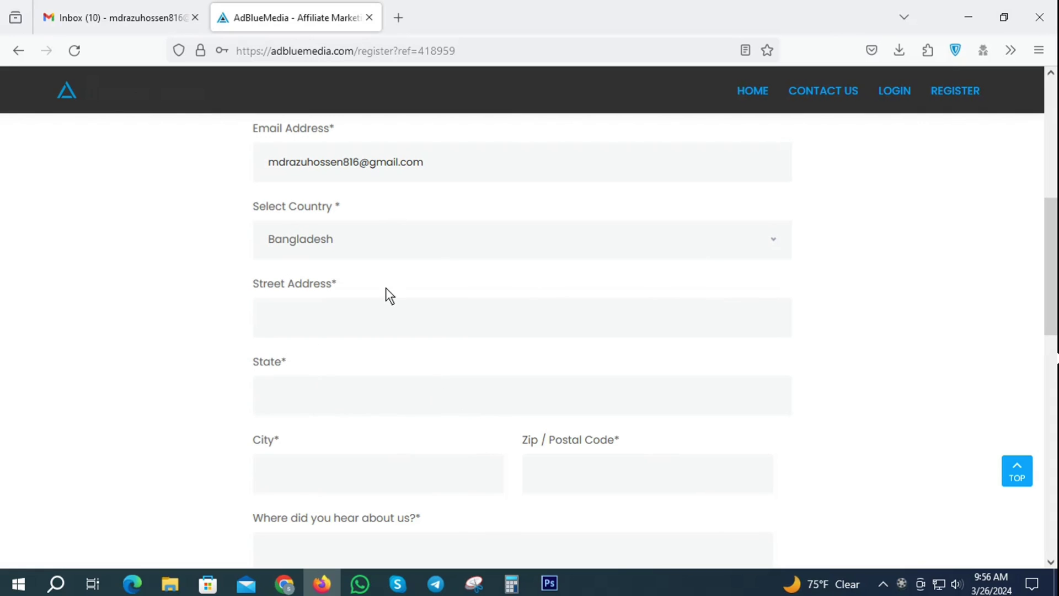
pyautogui.click(310, 317)
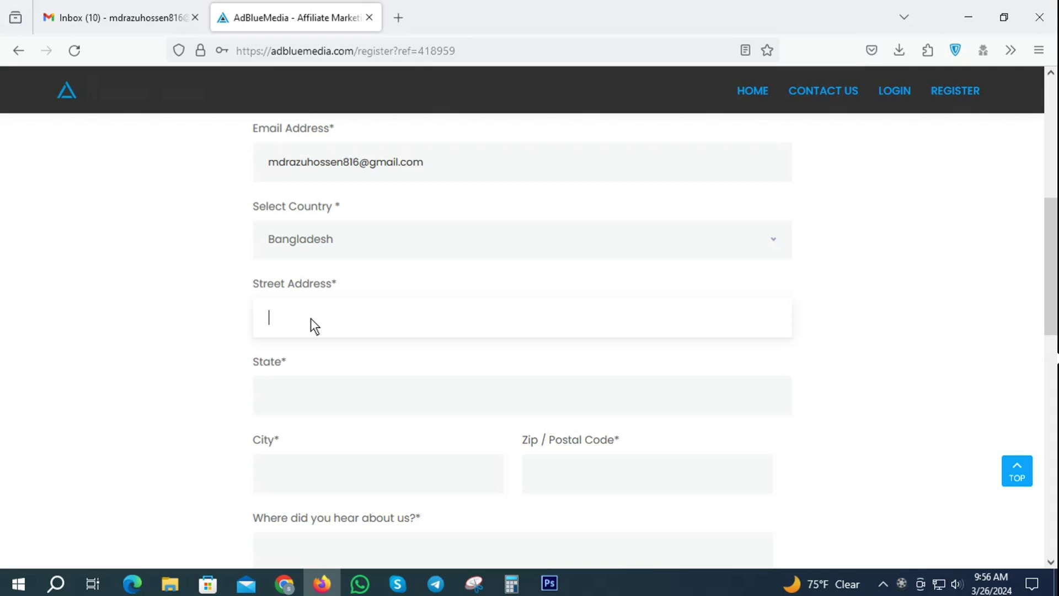
# Enter the street address, correcting the autofilled suggestion's ending, and move on to State
pyautogui.write('Rajshahi')
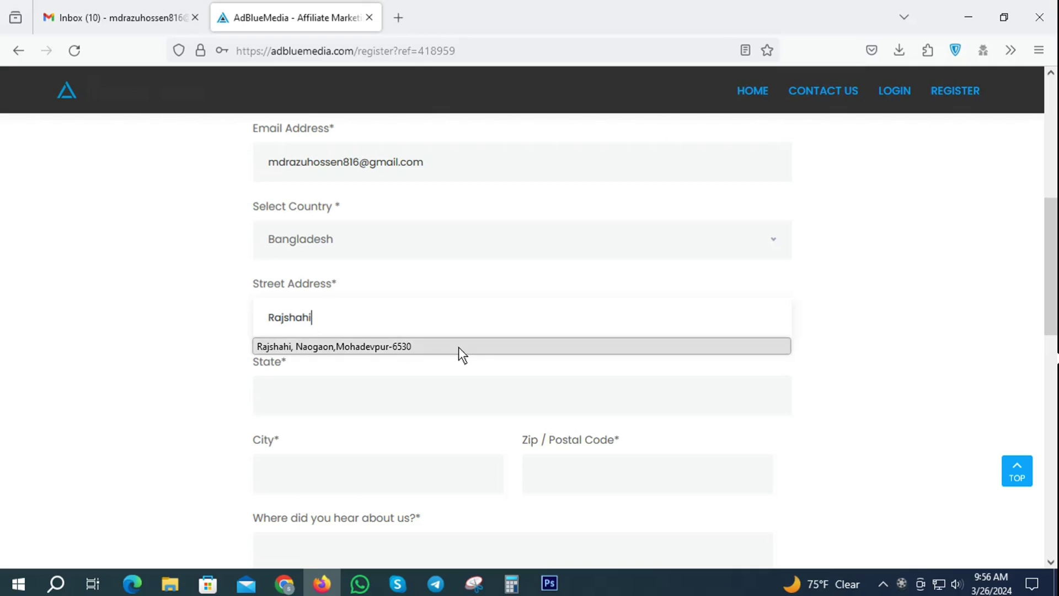
pyautogui.click(372, 348)
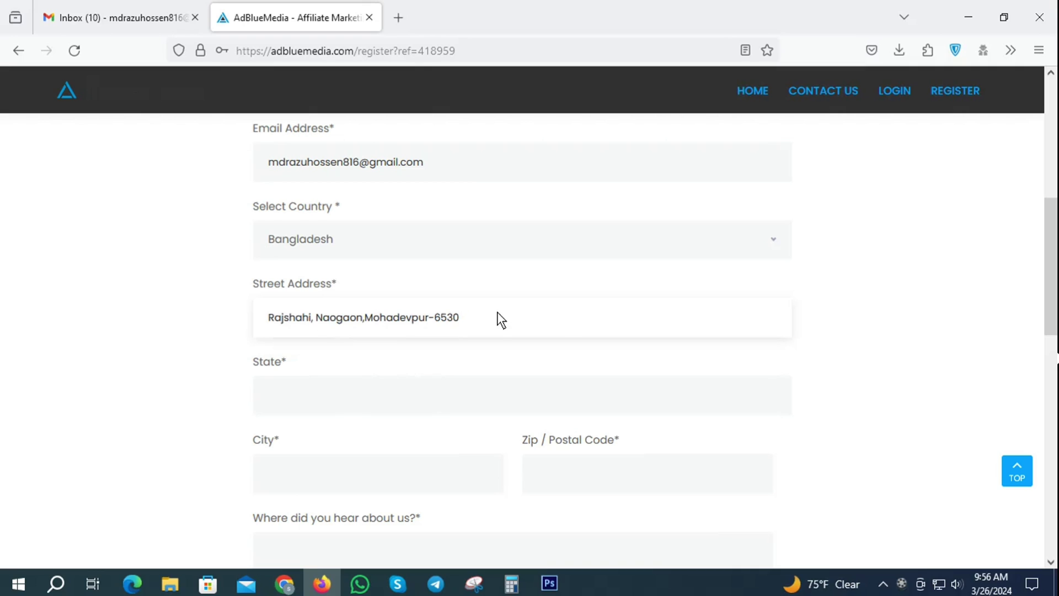
pyautogui.moveTo(497, 317); pyautogui.dragTo(314, 313)
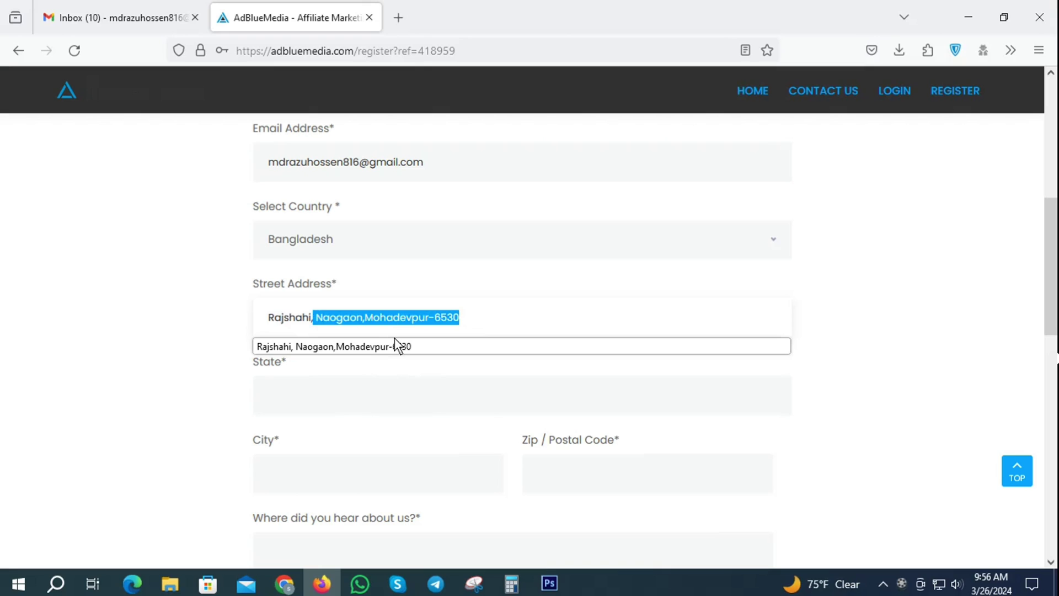
pyautogui.press('BackSpace')
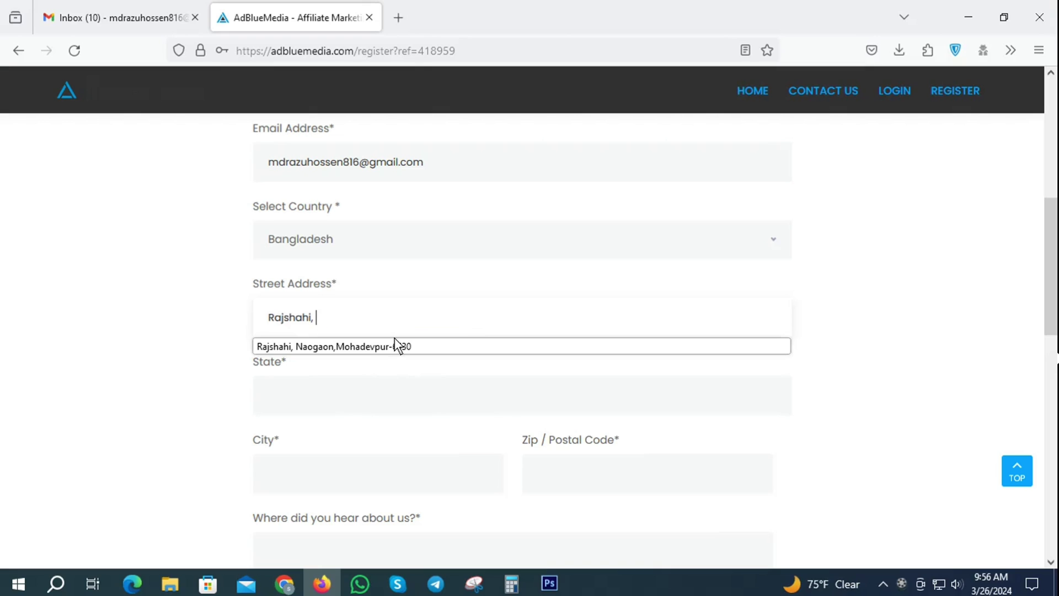
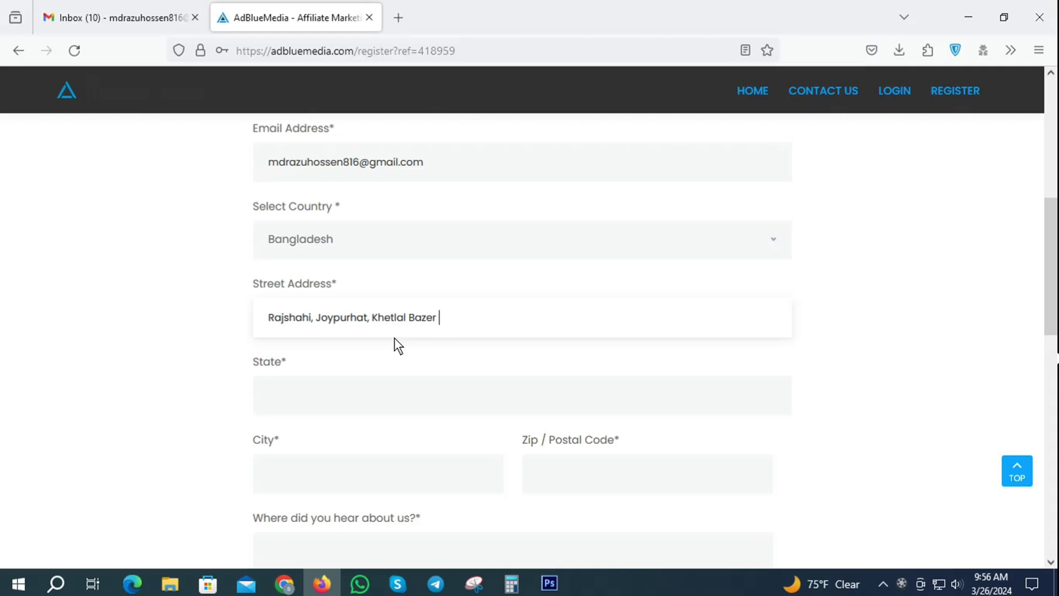
pyautogui.click(302, 395)
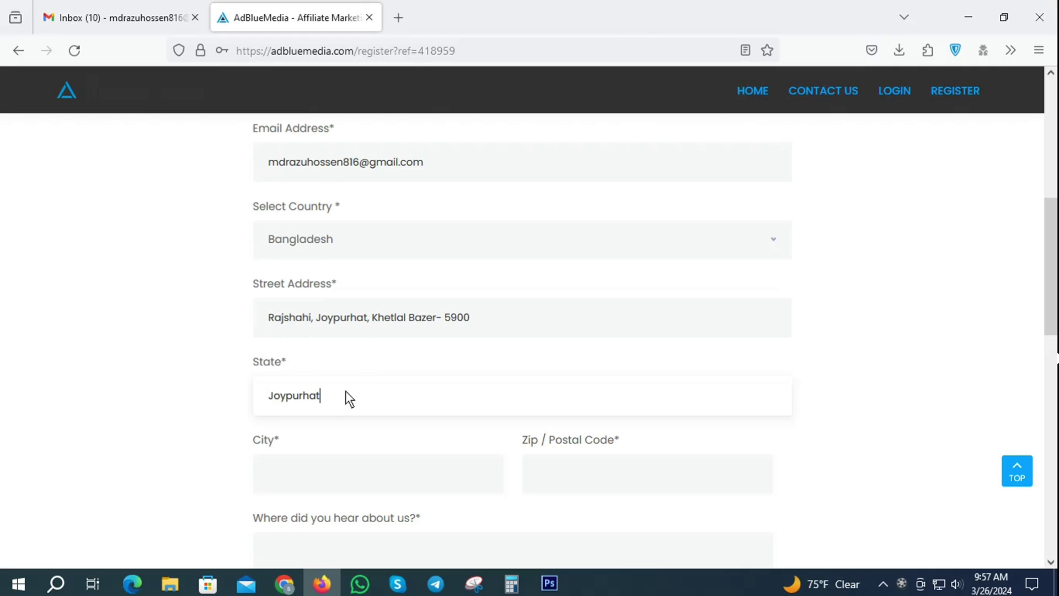
# Enter Joypurhat as the city and 5900 as the zip / postal code
pyautogui.scroll(-3, 381, 386)
pyautogui.click(296, 310)
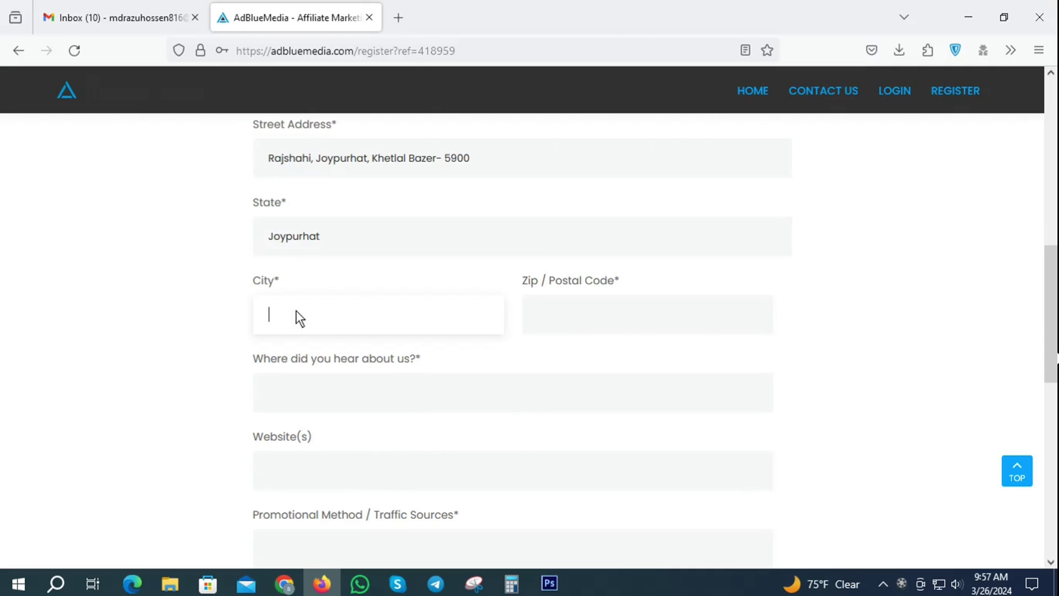
pyautogui.write('Joypurhat')
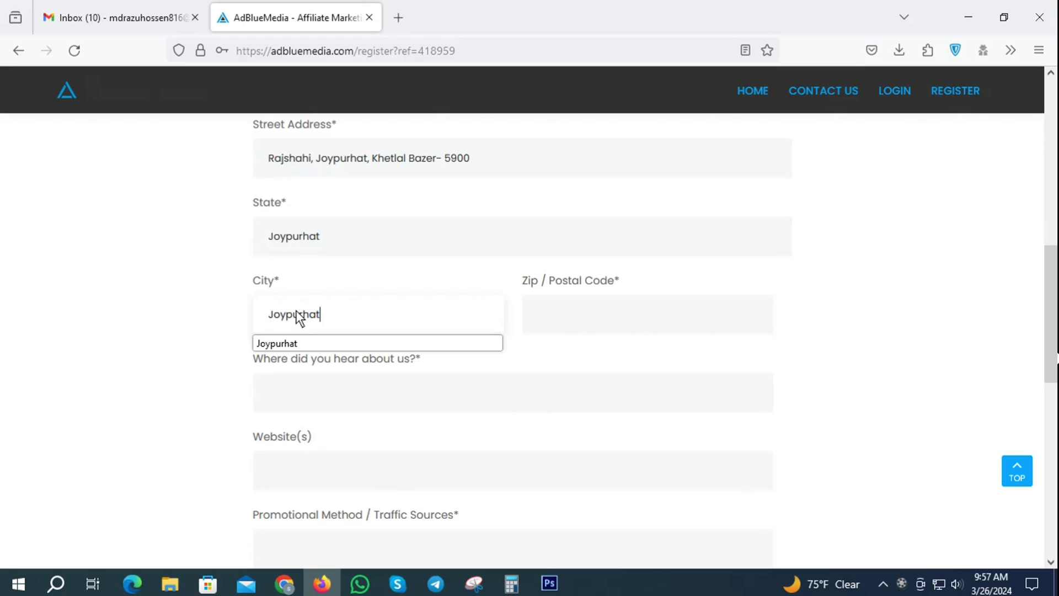
pyautogui.click(584, 307)
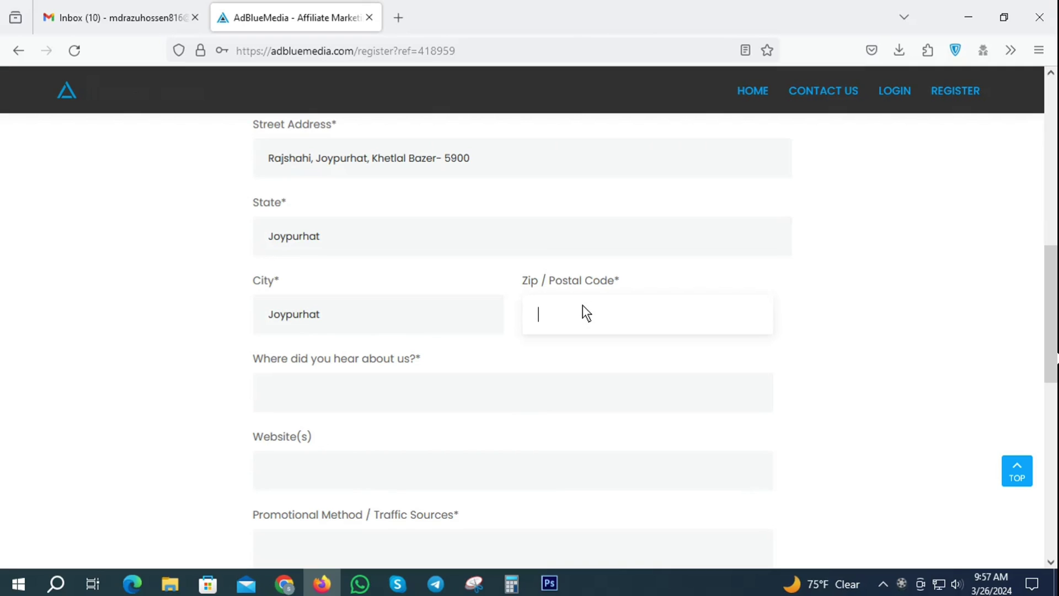
pyautogui.write('5900')
# Review the street address text, then move down to the 'Where did you hear about us?' field
pyautogui.click(458, 160)
pyautogui.moveTo(458, 160); pyautogui.dragTo(391, 160)
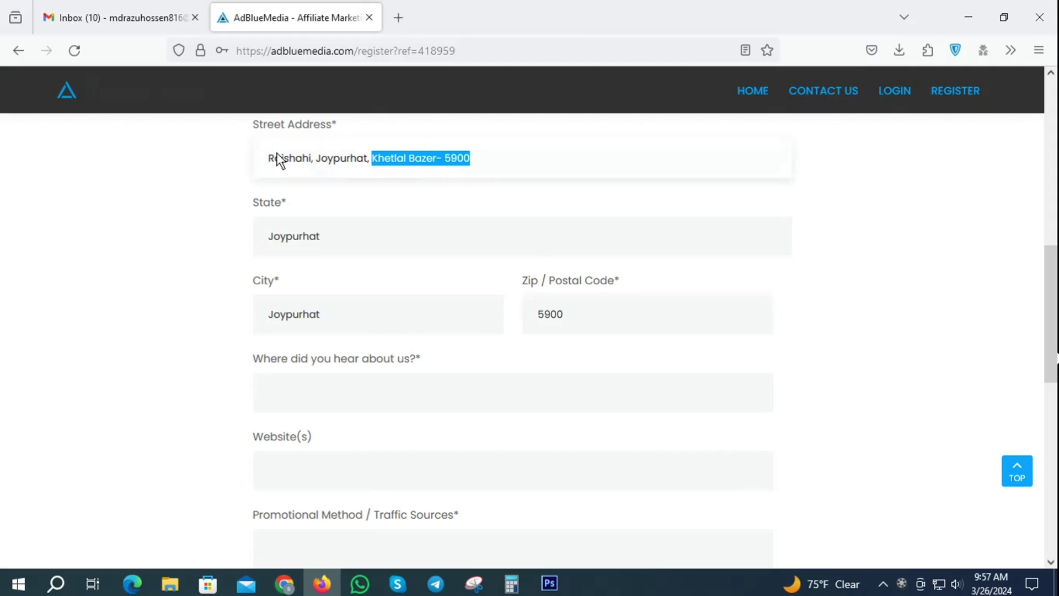
pyautogui.click(497, 160)
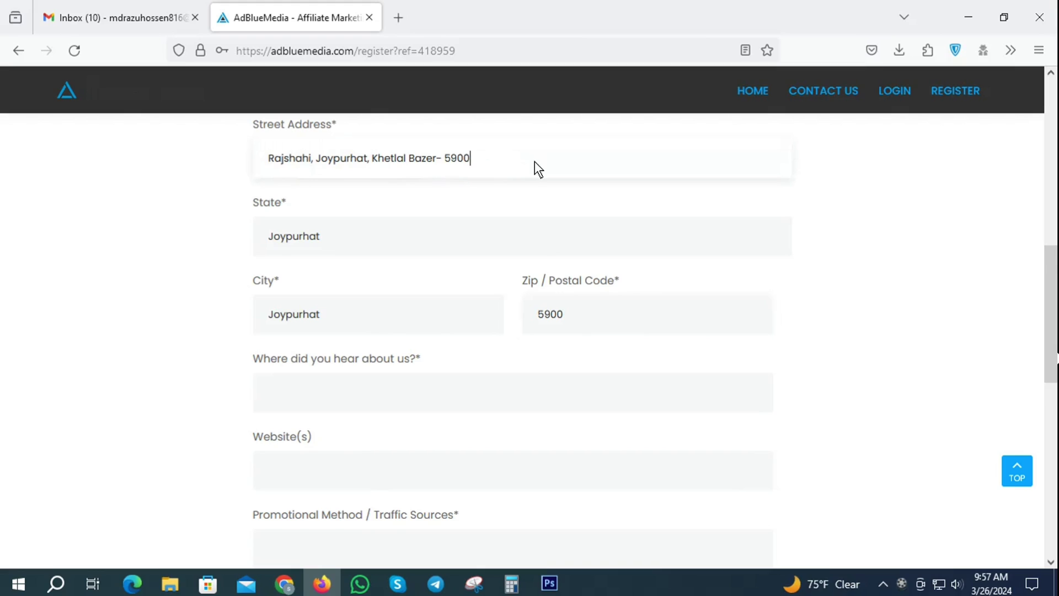
pyautogui.scroll(-2, 720, 349)
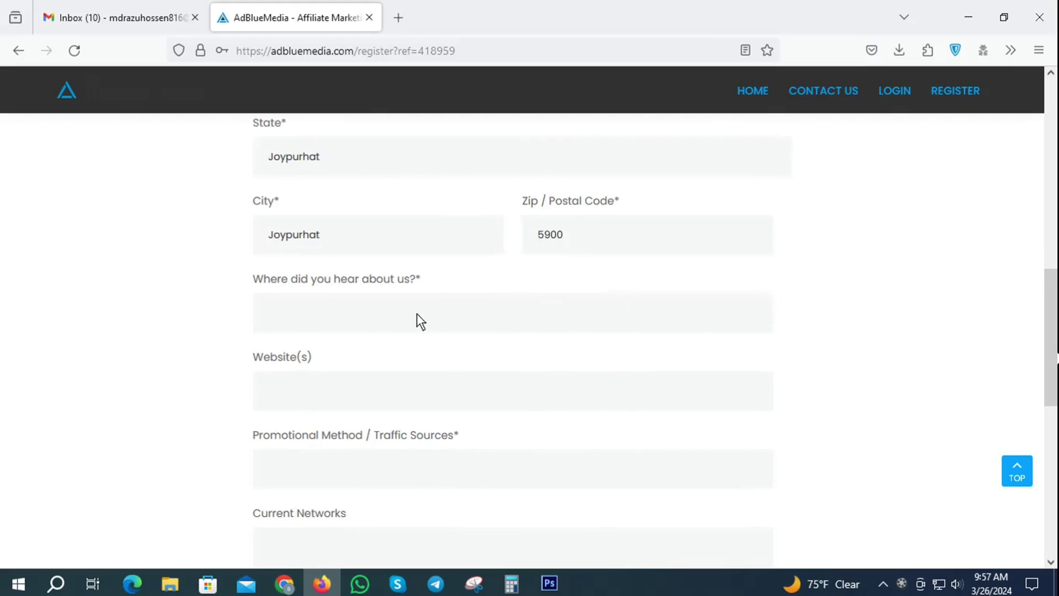
pyautogui.click(311, 315)
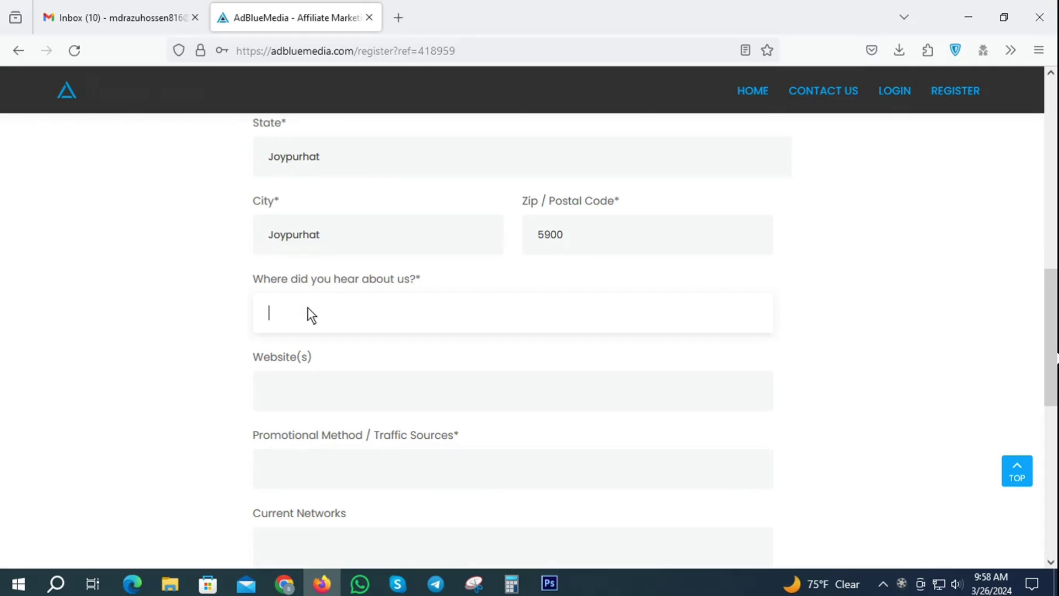
# Answer 'Where did you hear about us?' with Youtube, leaving the Website(s) field empty
pyautogui.write('Youtube')
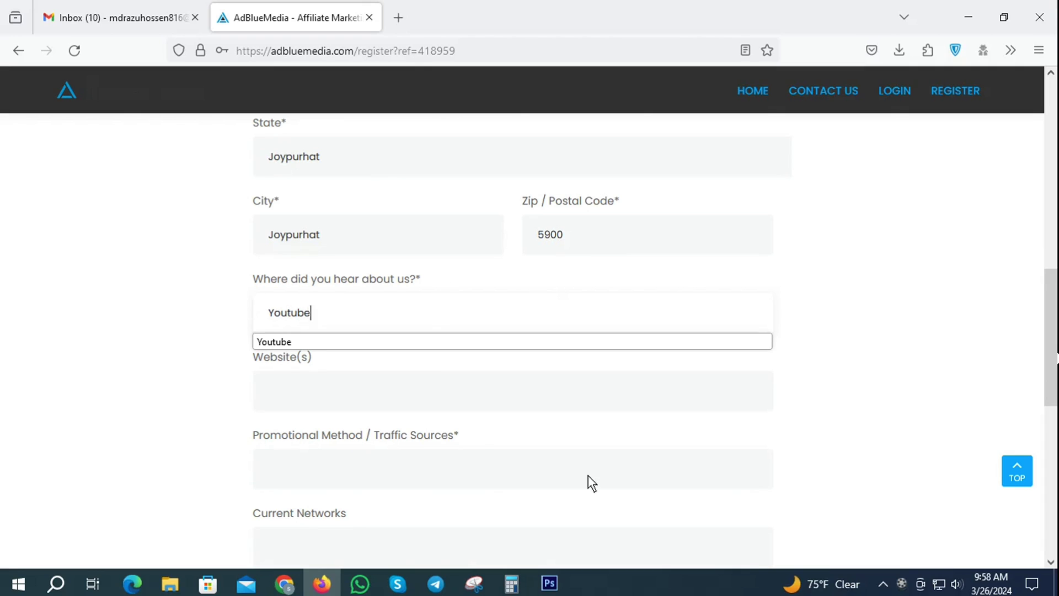
pyautogui.click(160, 383)
pyautogui.scroll(-3, 376, 367)
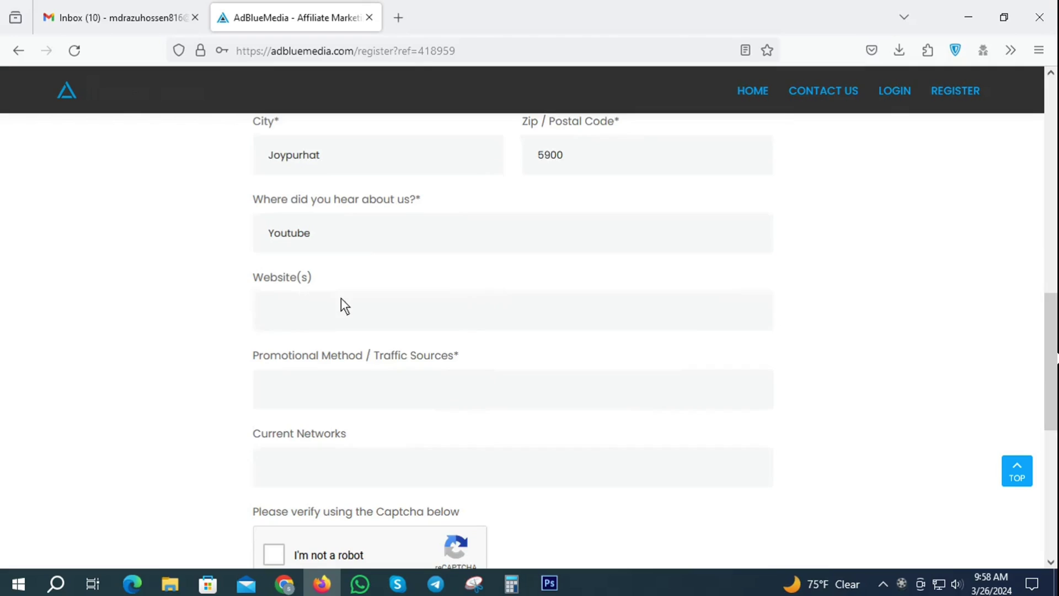
pyautogui.click(305, 320)
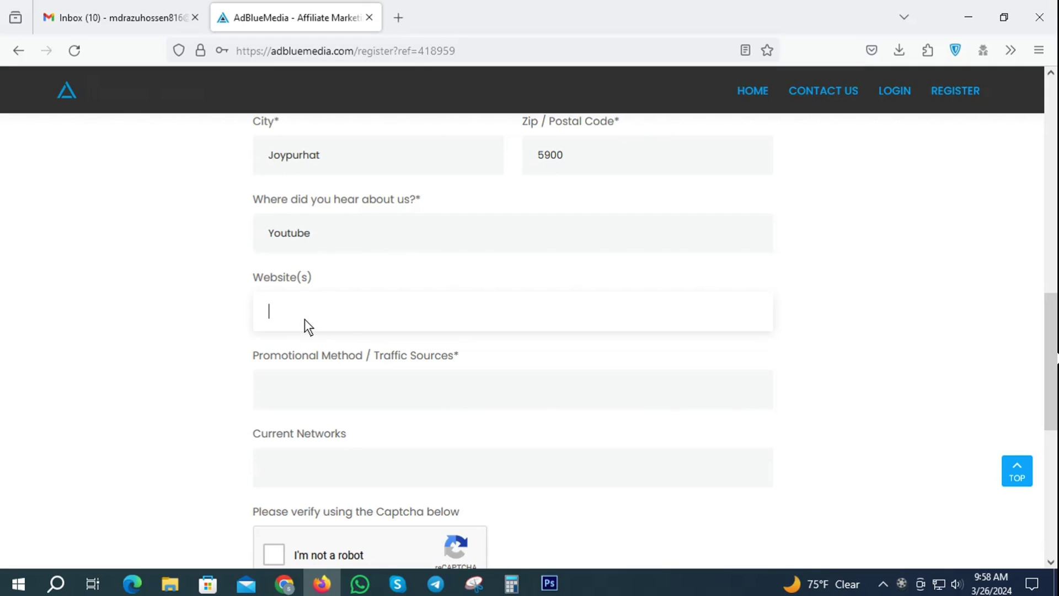
pyautogui.scroll(-2, 358, 333)
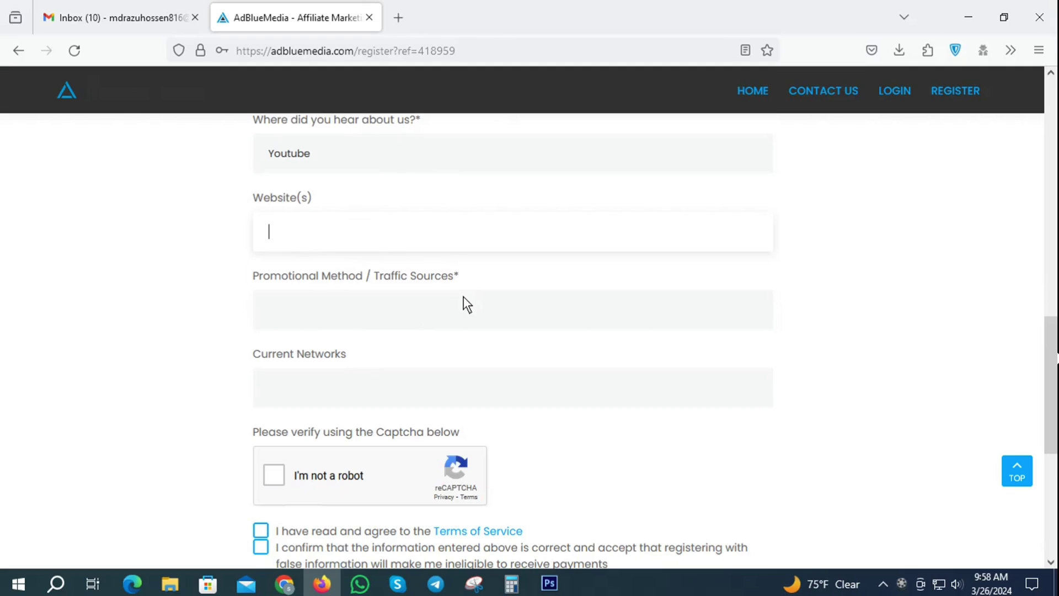
# Begin the Promotional Method note addressed to the AdBlueMedia team, fixing the typo
pyautogui.click(284, 312)
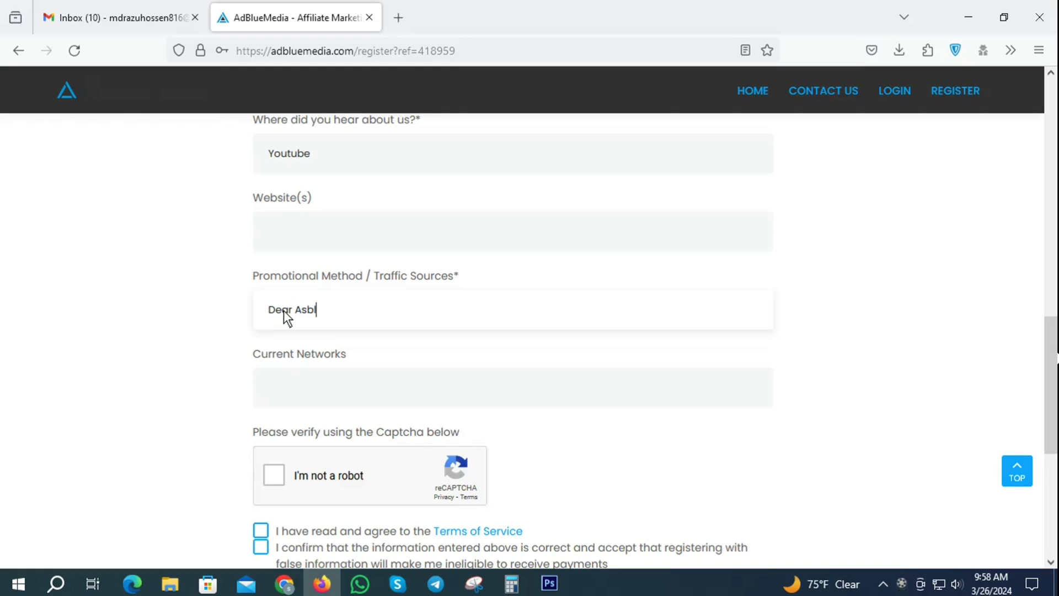
pyautogui.write('uemedia')
pyautogui.click(306, 310)
pyautogui.press('BackSpace')
pyautogui.write('dia team')
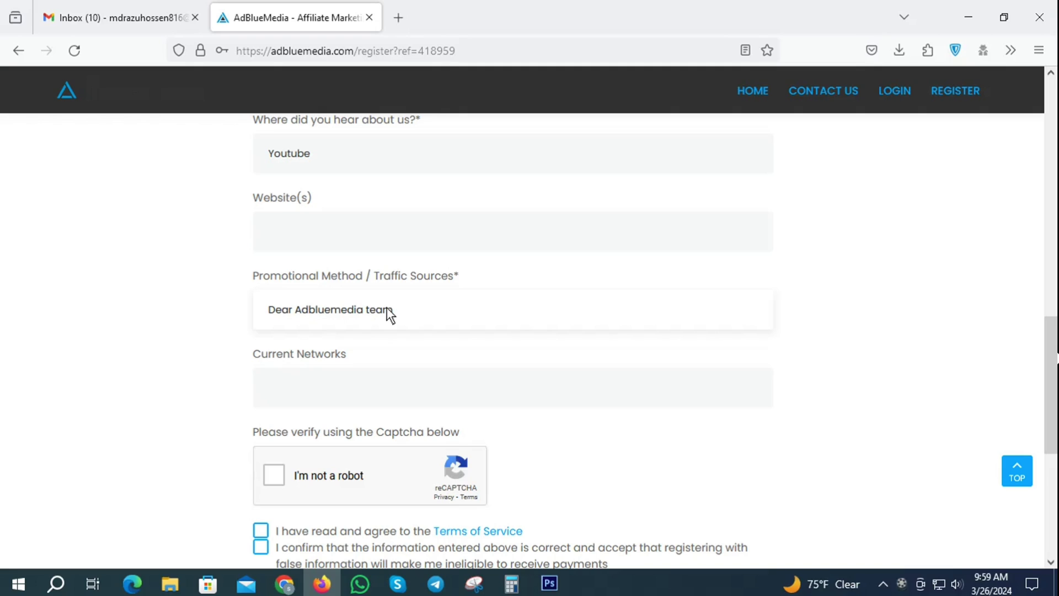
pyautogui.write('. I')
# List Google paid traffic, Facebook landing page and page boost, and Twitter marketing in the note
pyautogui.write('will promote my o')
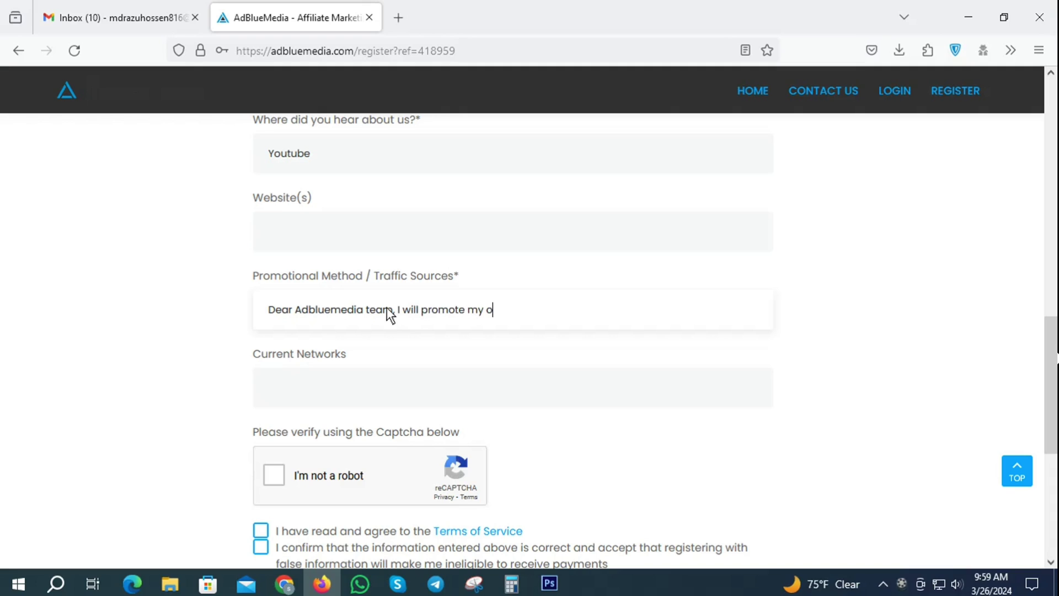
pyautogui.write('ffers google paid traffic')
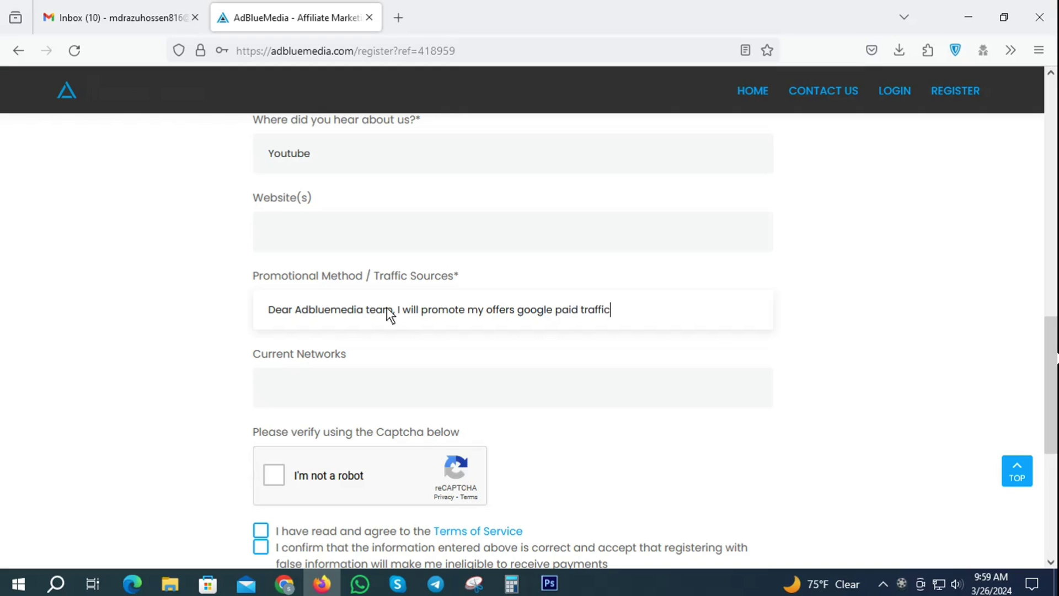
pyautogui.write(',')
pyautogui.write(' Facebook la')
pyautogui.write('ing page')
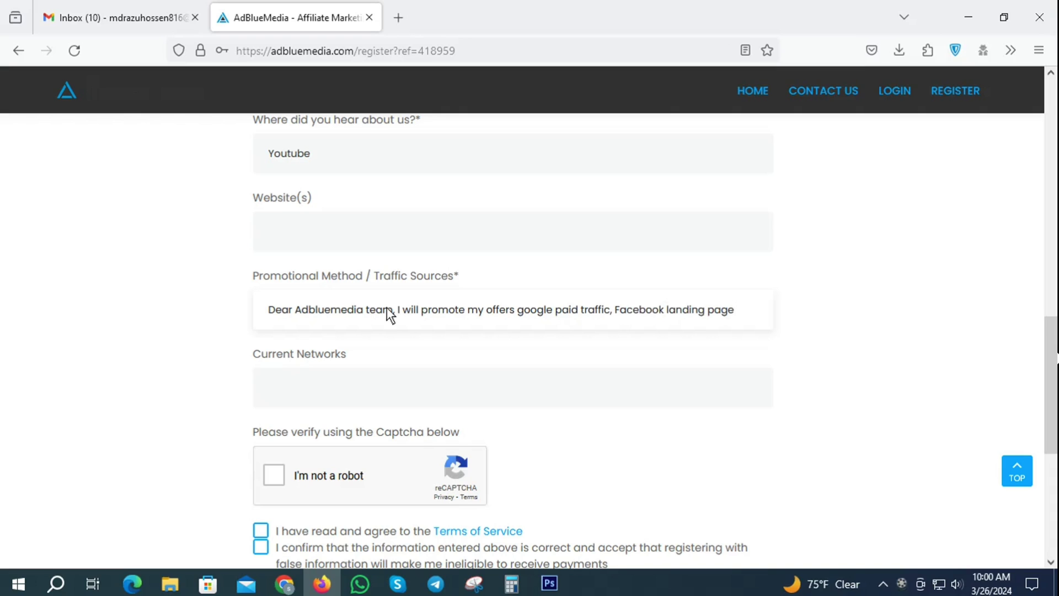
pyautogui.write(' mark')
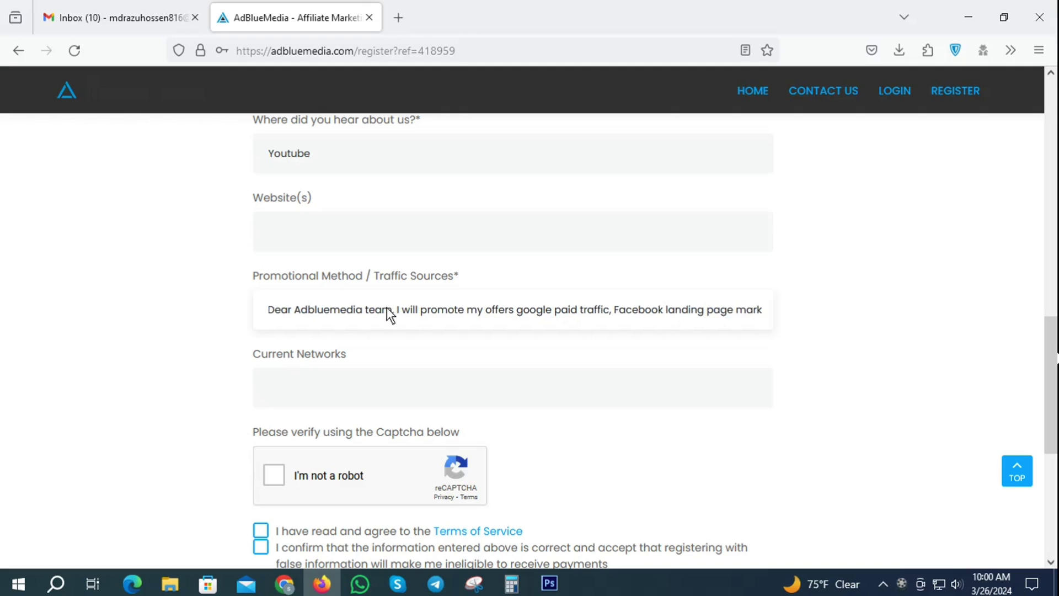
pyautogui.write('eting,')
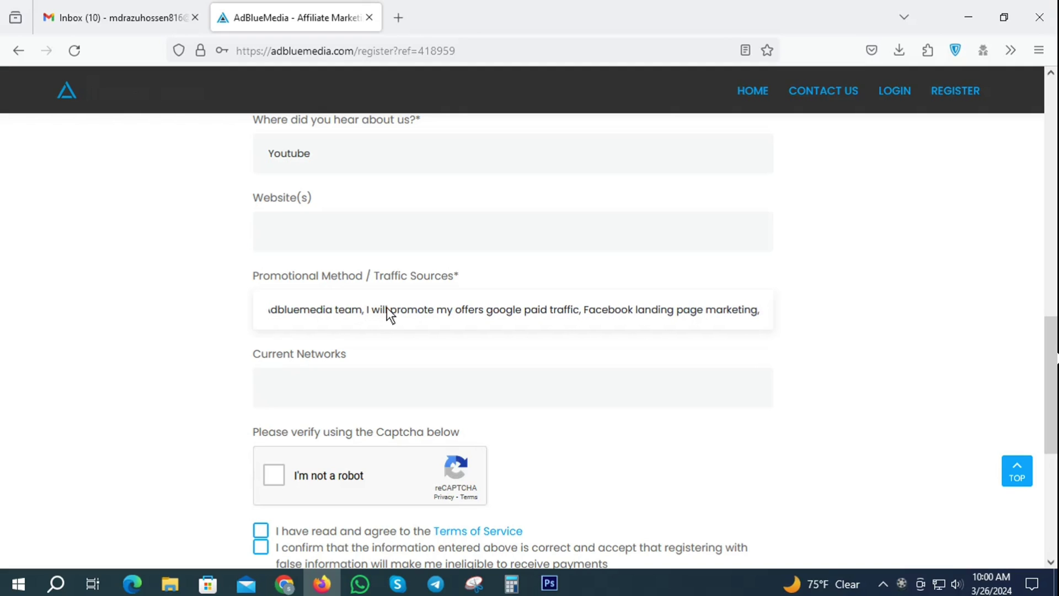
pyautogui.write(' faceb')
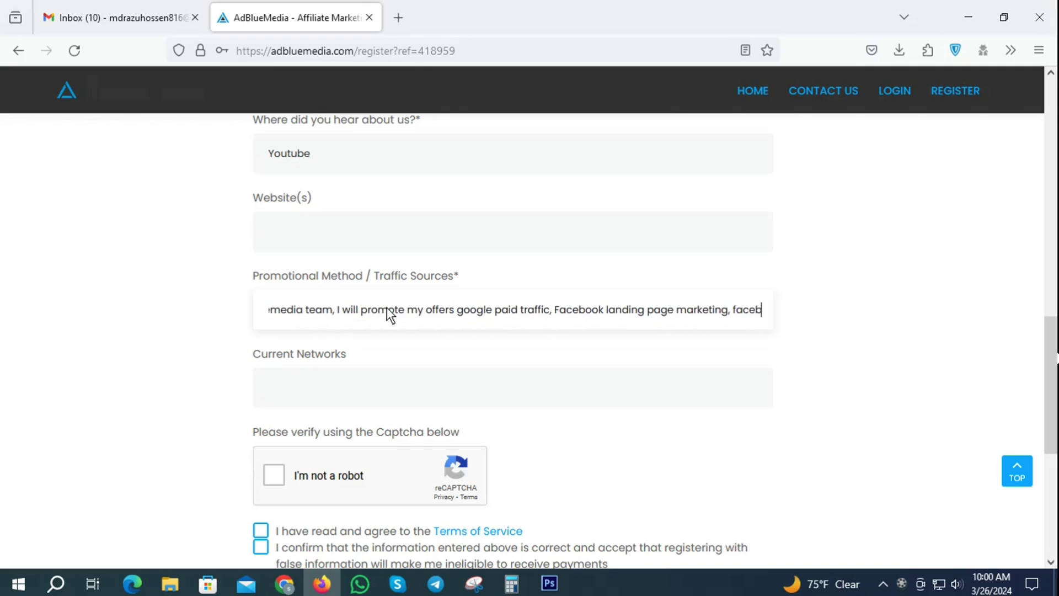
pyautogui.write('ook page')
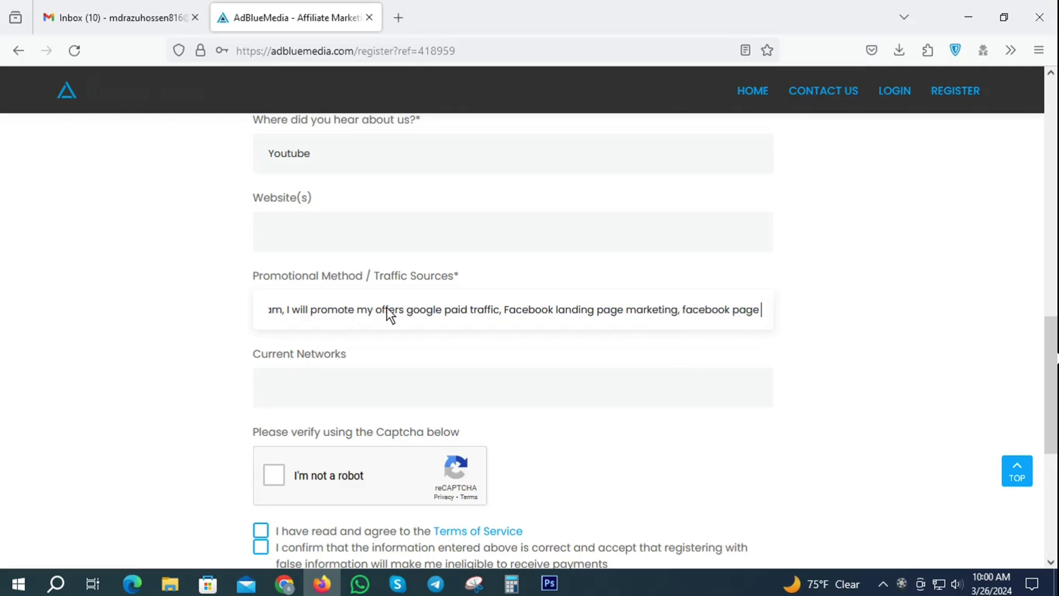
pyautogui.write(' boost')
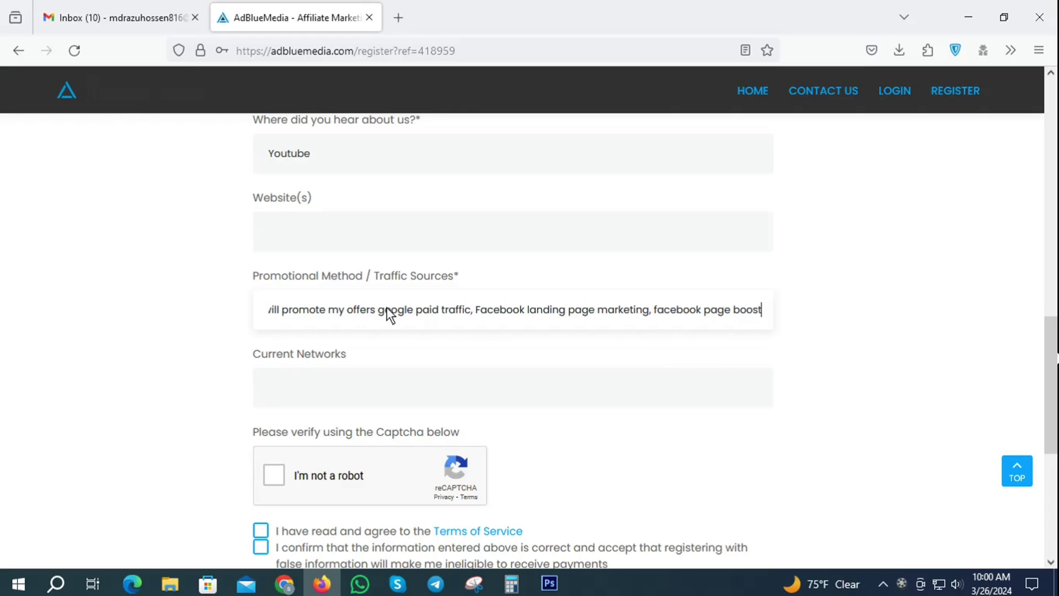
pyautogui.write(' m')
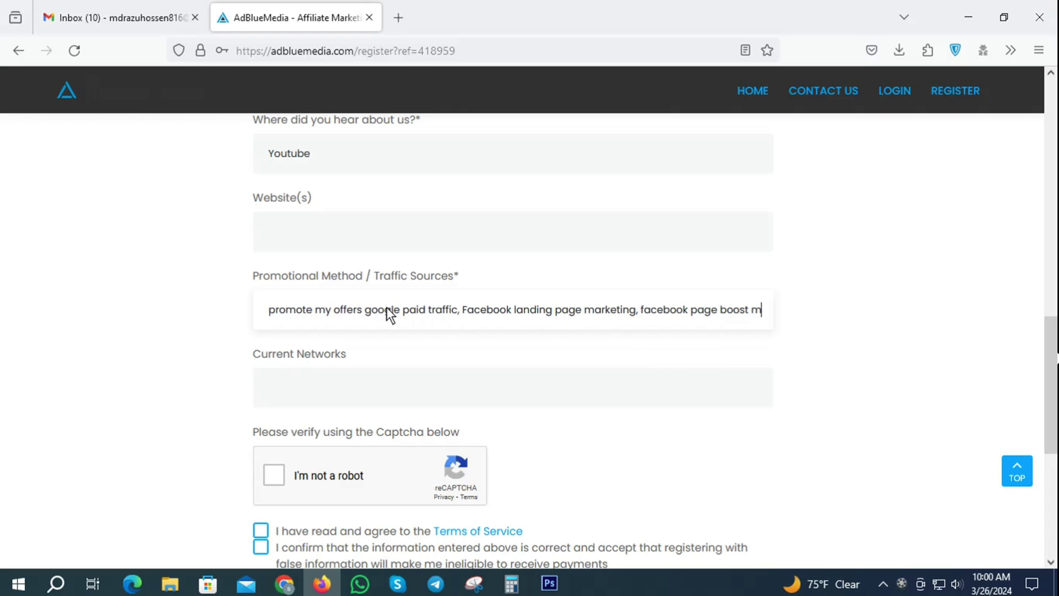
pyautogui.write('atjeting')
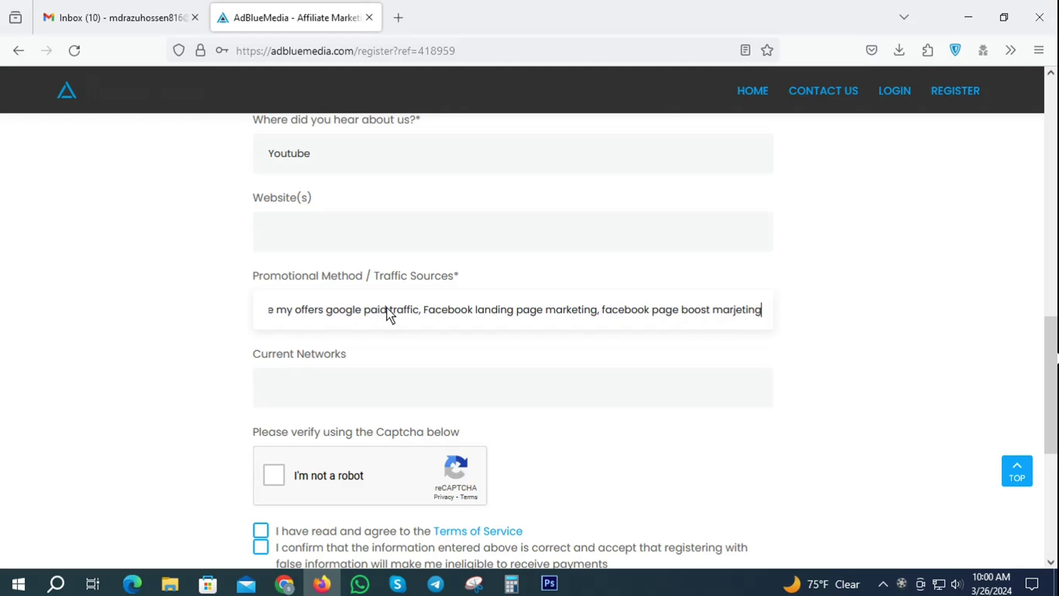
pyautogui.press('BackSpace')
pyautogui.press('BackSpace')
pyautogui.press('BackSpace')
pyautogui.press('BackSpace')
pyautogui.press('BackSpace')
pyautogui.press('BackSpace')
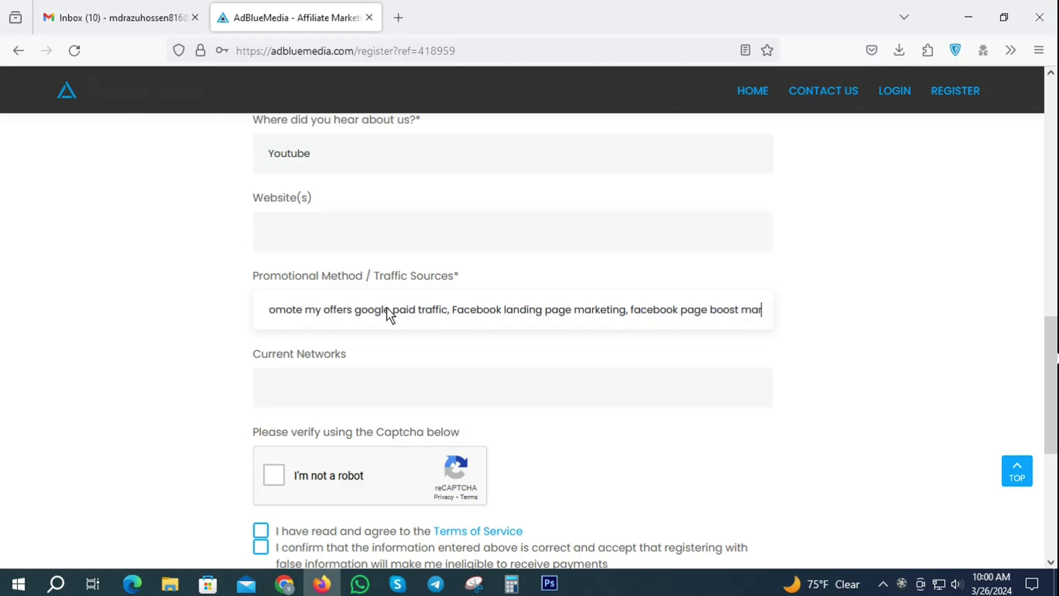
pyautogui.write('keting')
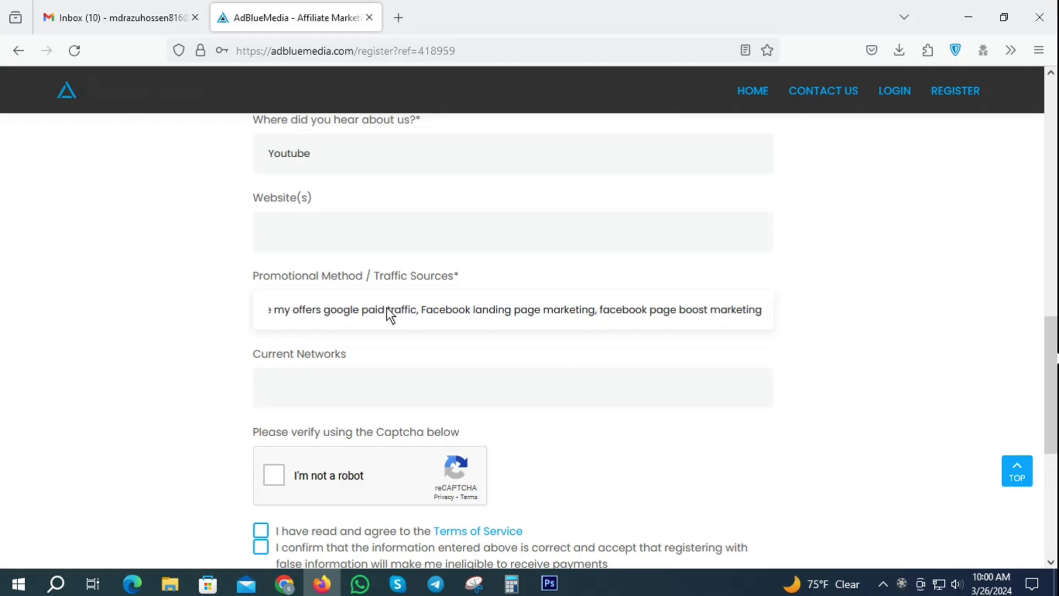
pyautogui.write(' ,')
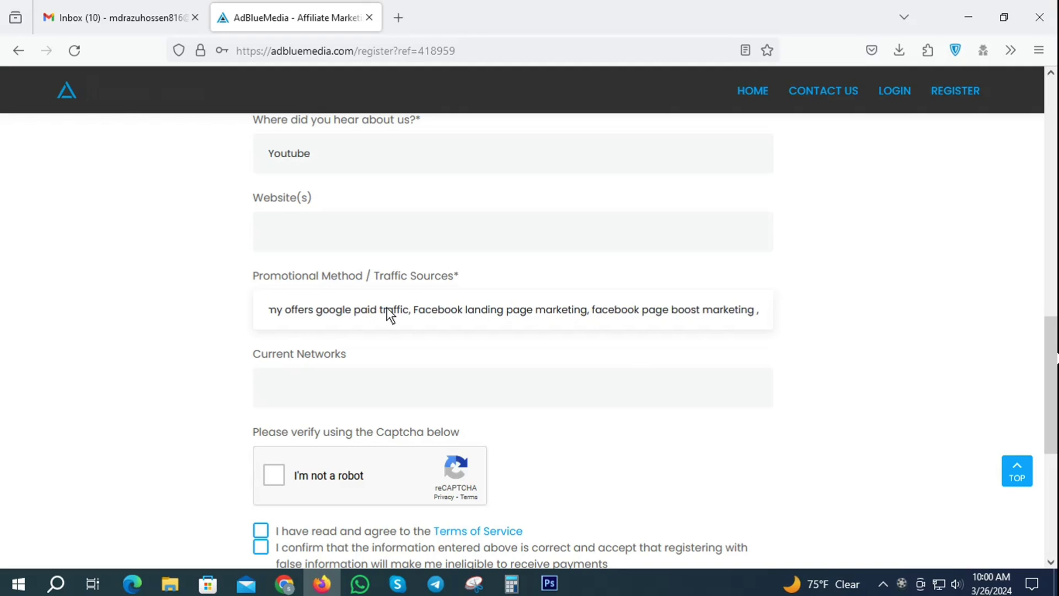
pyautogui.write(' Twitte')
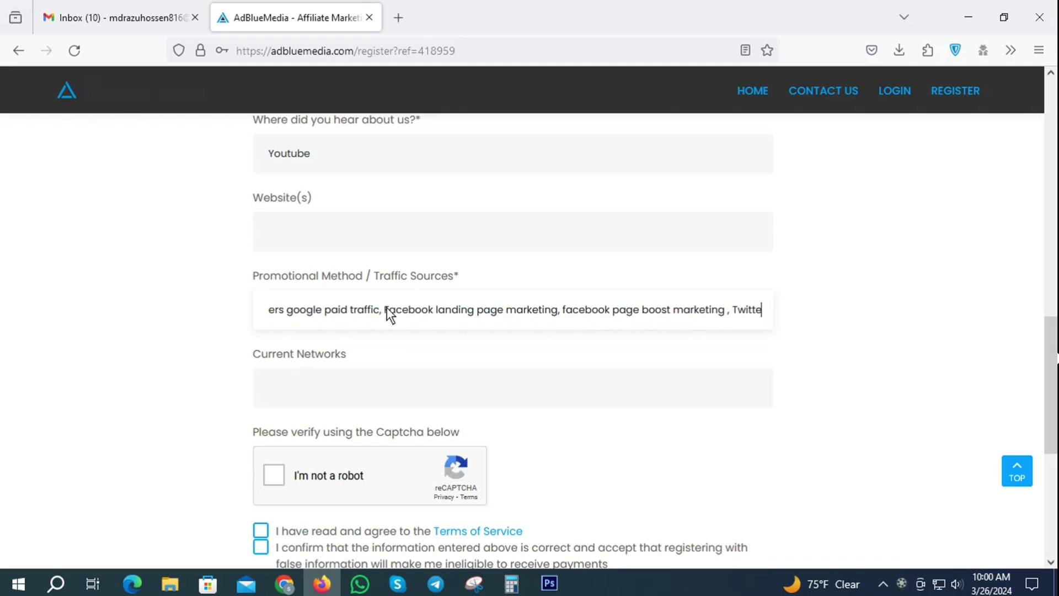
pyautogui.write('r marke')
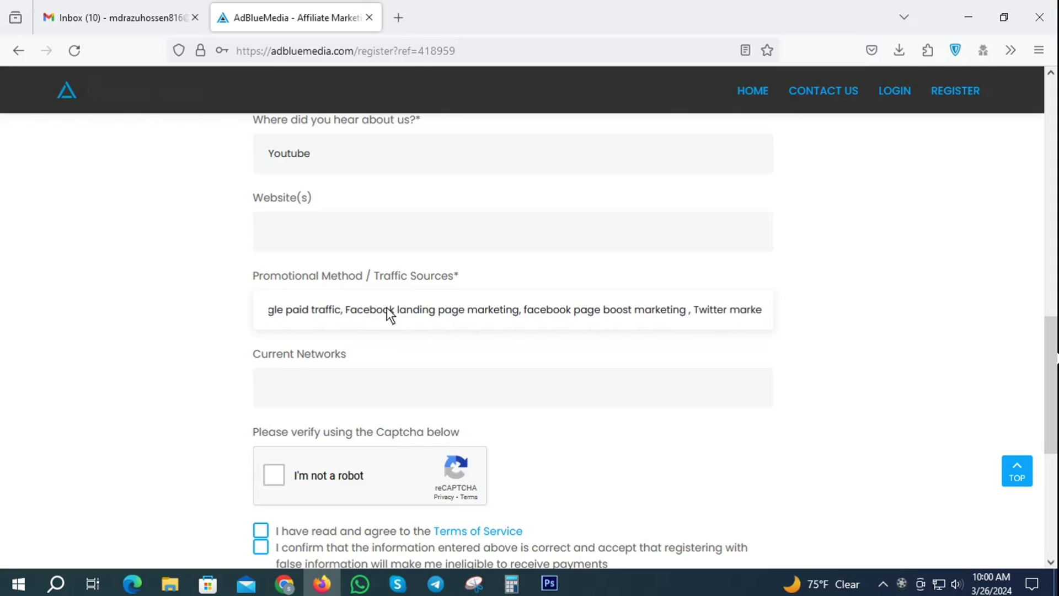
pyautogui.write('ting ')
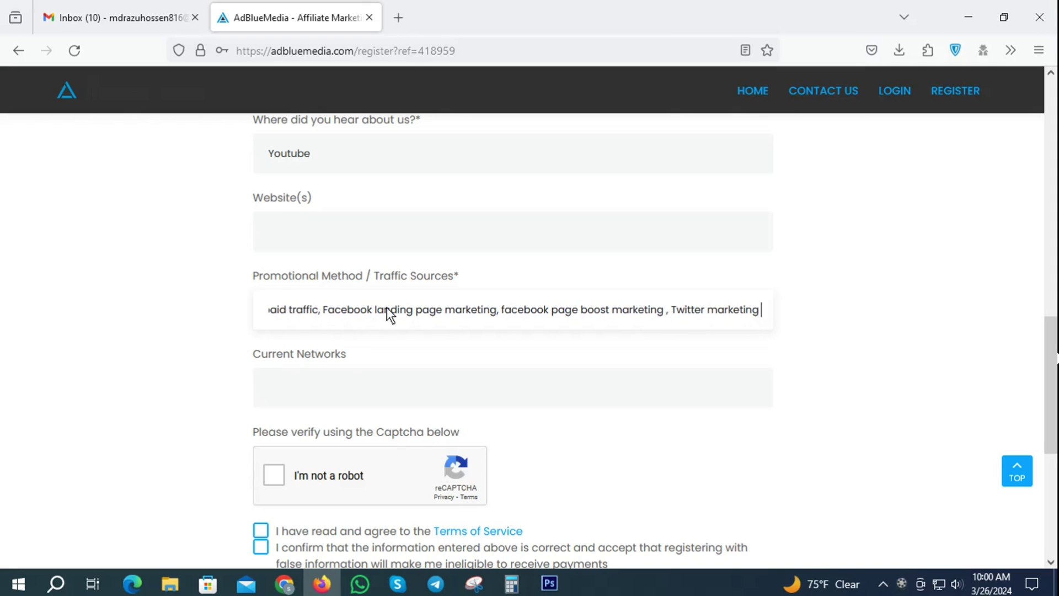
pyautogui.write('etc')
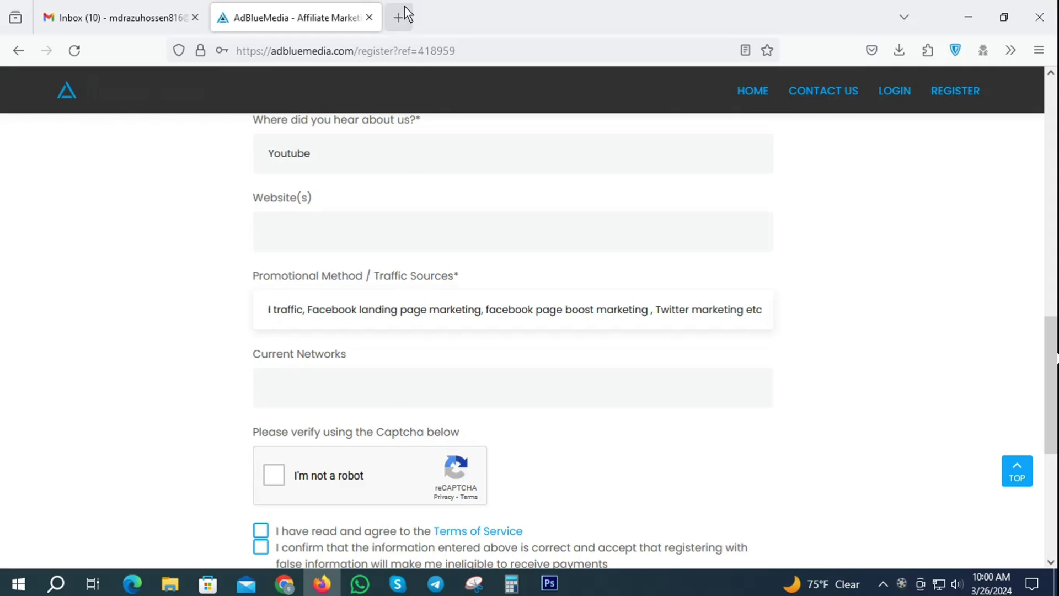
pyautogui.click(400, 15)
# Search Google for reddit login and gab in separate tabs
pyautogui.click(325, 50)
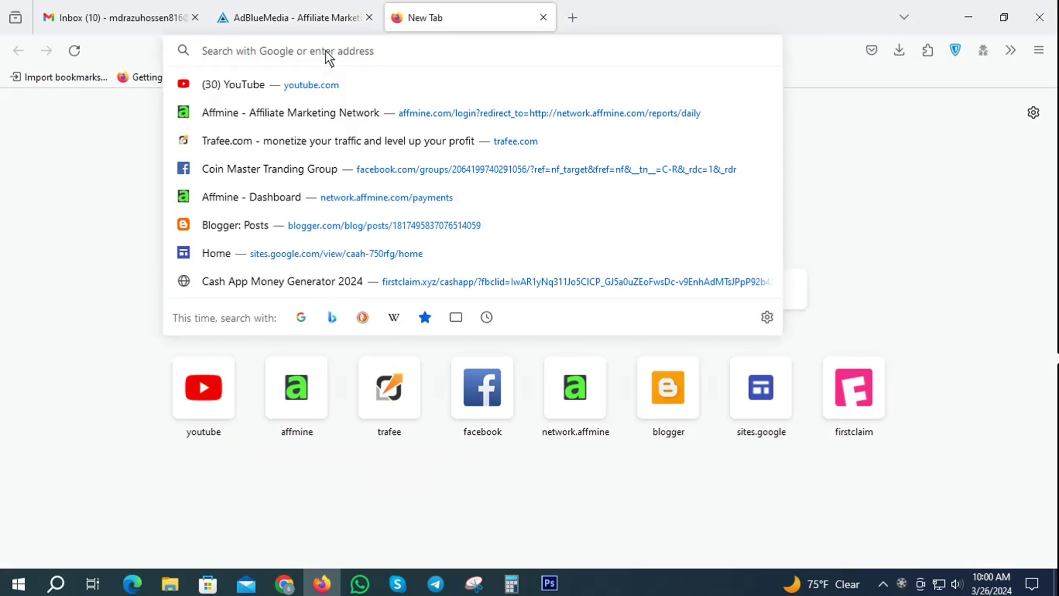
pyautogui.write('reddi')
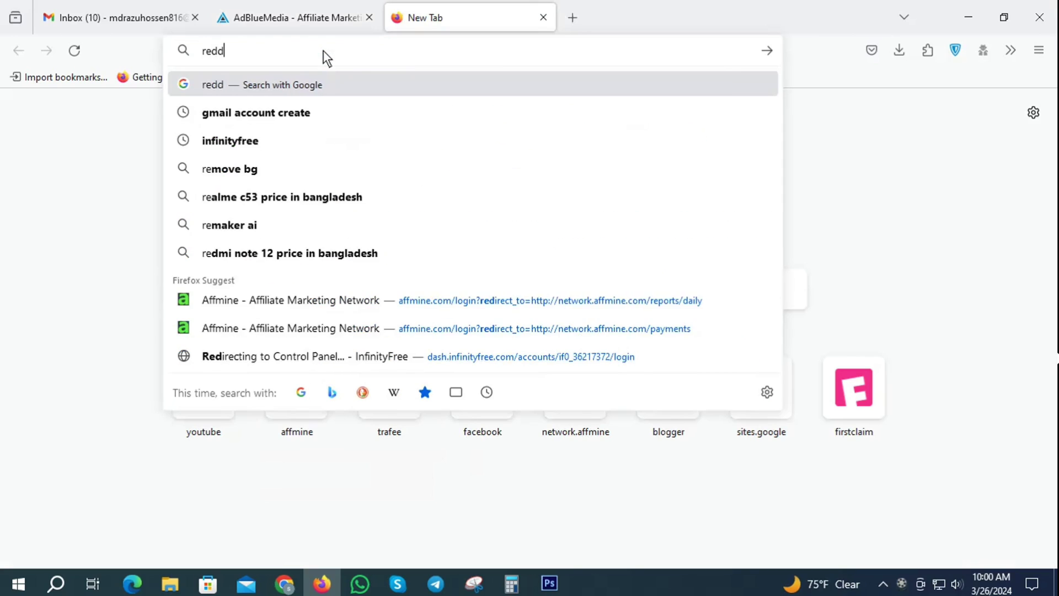
pyautogui.click(219, 128)
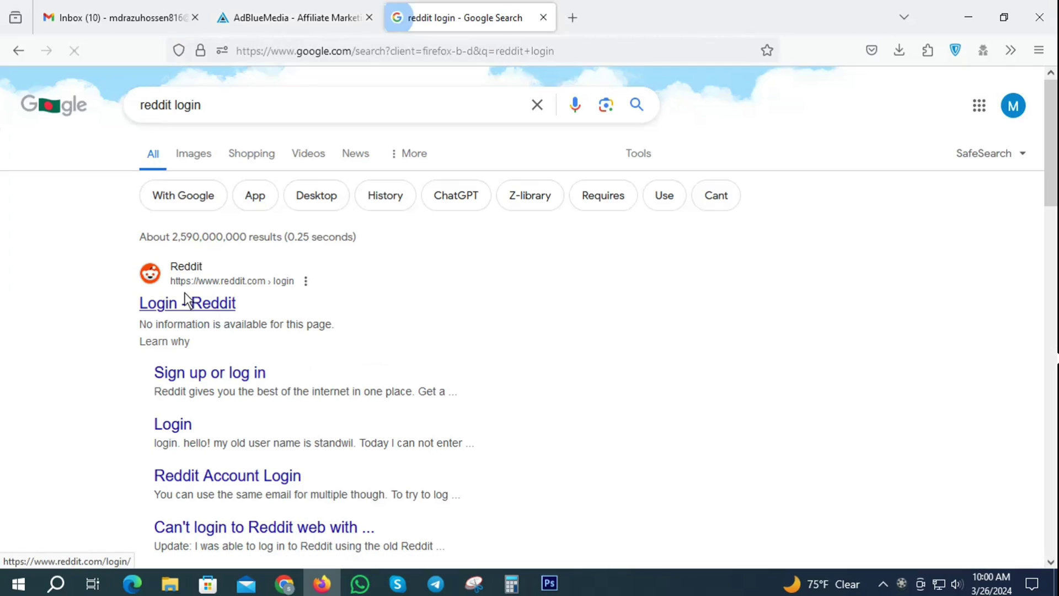
pyautogui.click(572, 17)
pyautogui.click(274, 52)
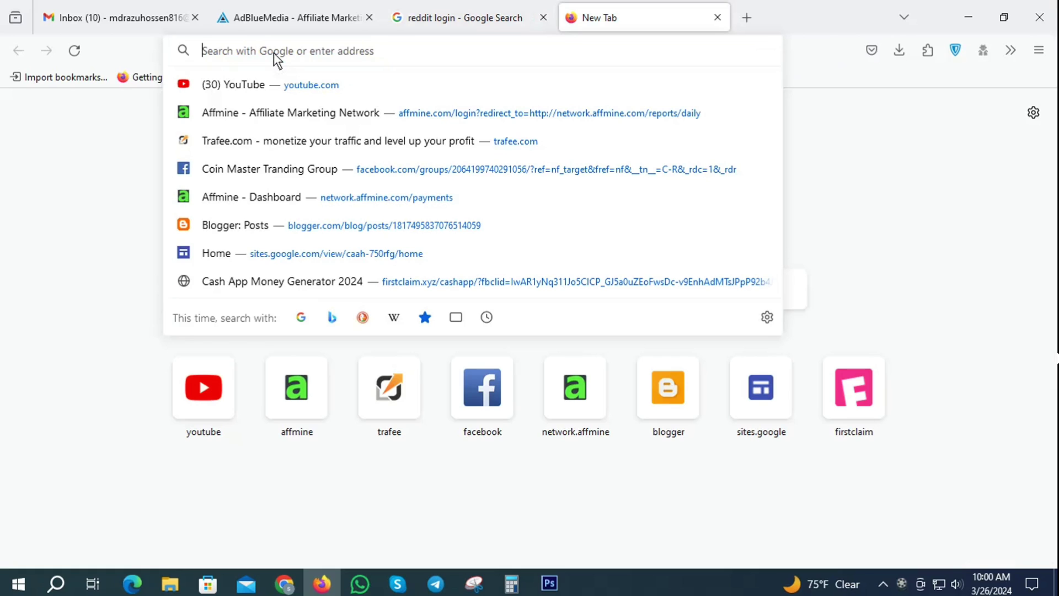
pyautogui.write('gab')
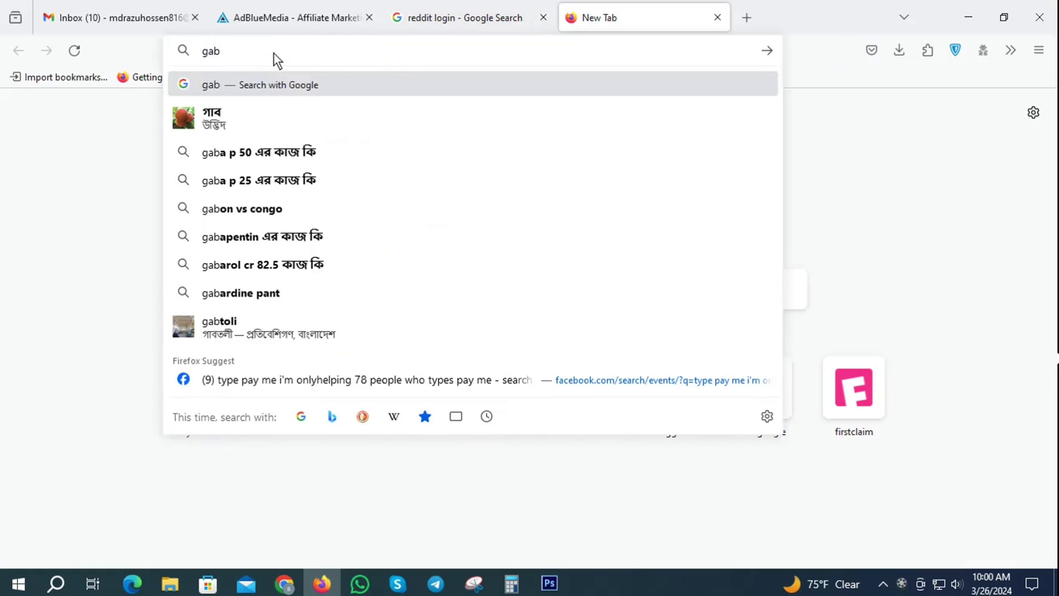
pyautogui.press('Return')
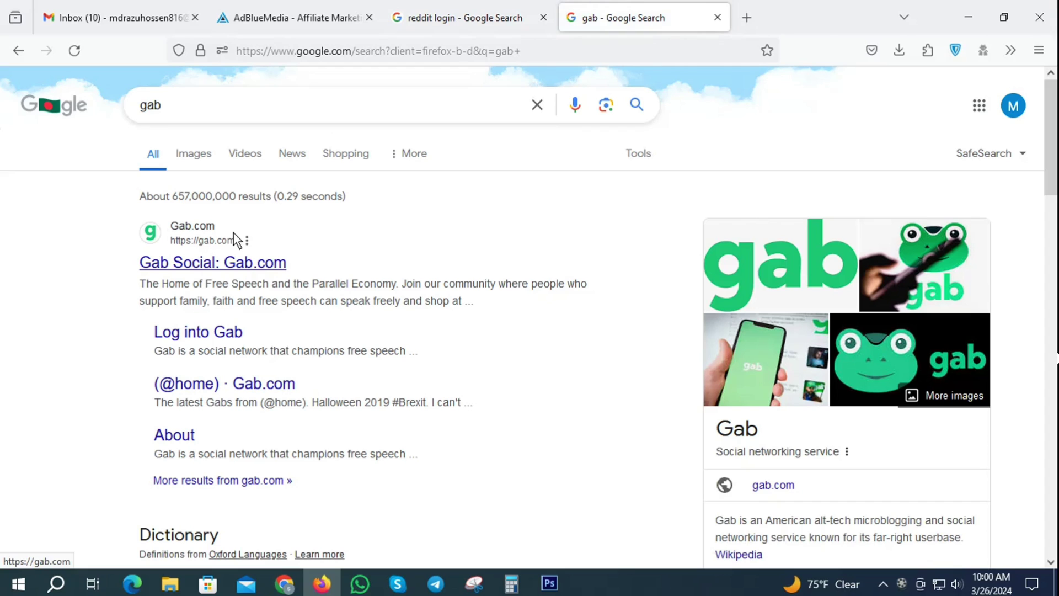
# Search Google for pinterest and lokconto in two more new tabs
pyautogui.click(747, 17)
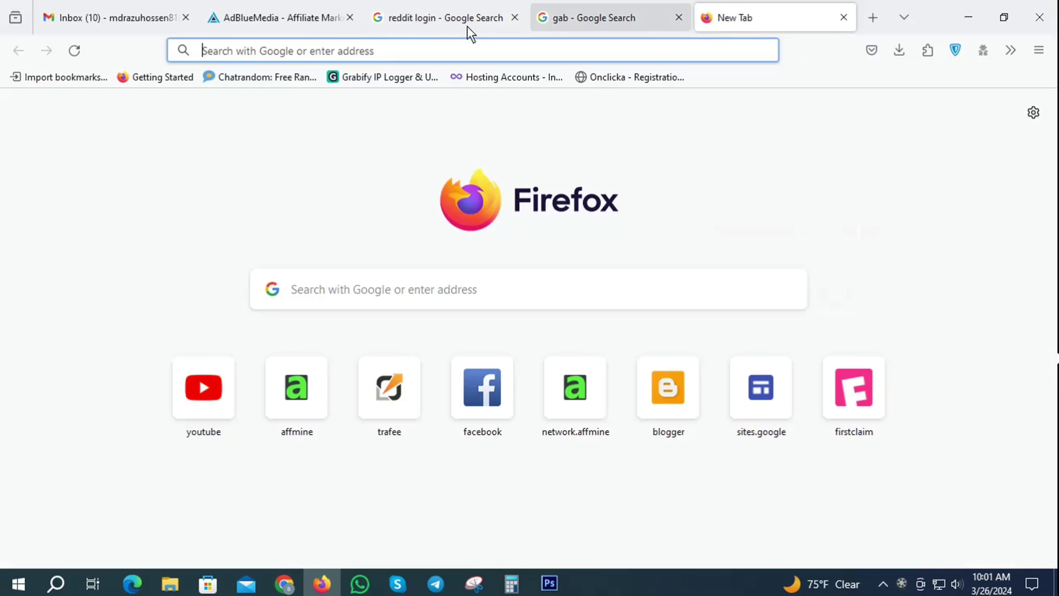
pyautogui.click(290, 57)
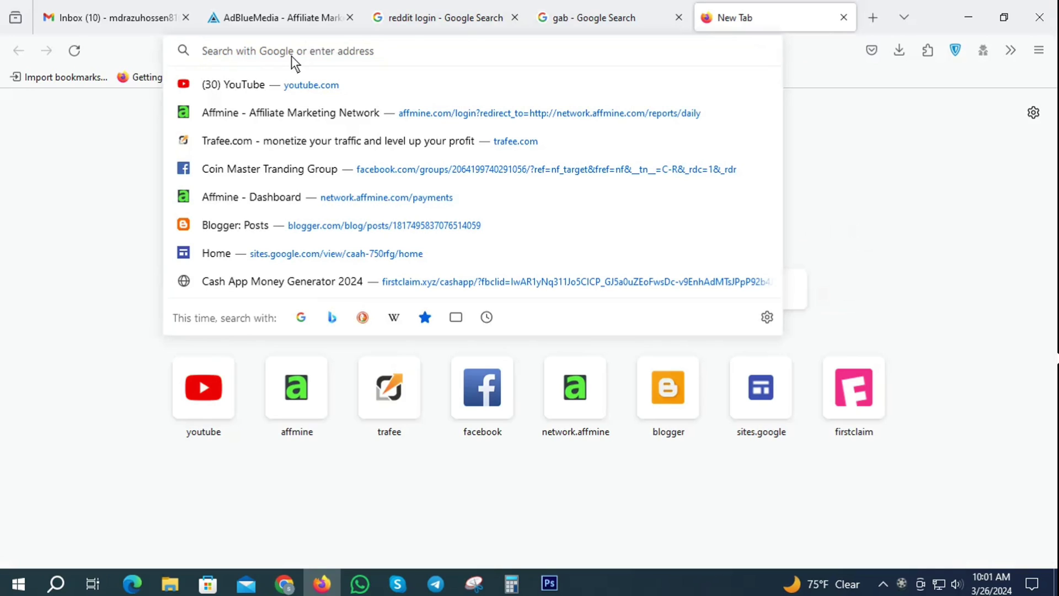
pyautogui.write('pin')
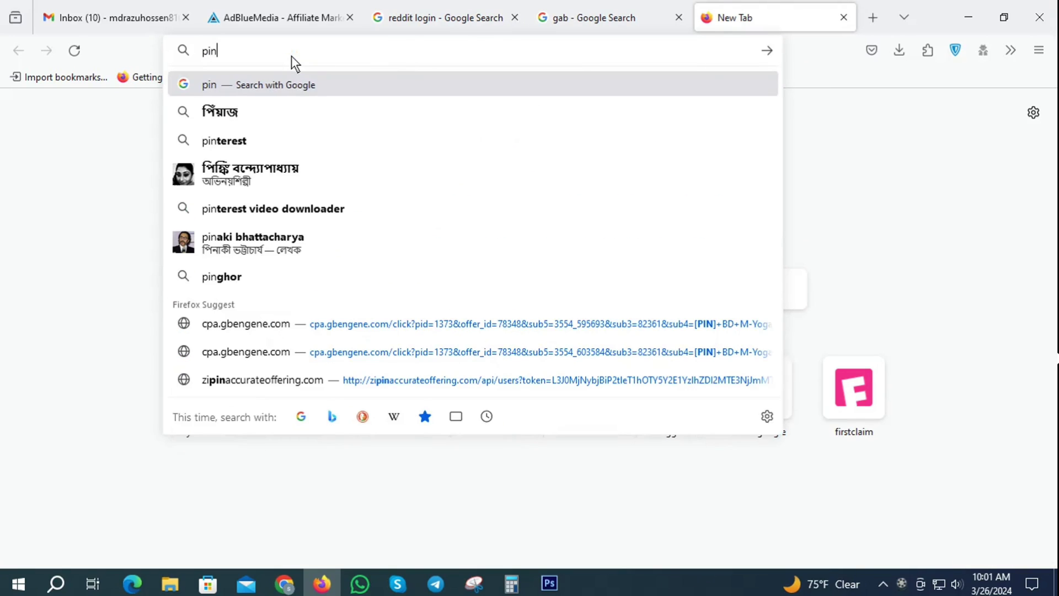
pyautogui.click(263, 141)
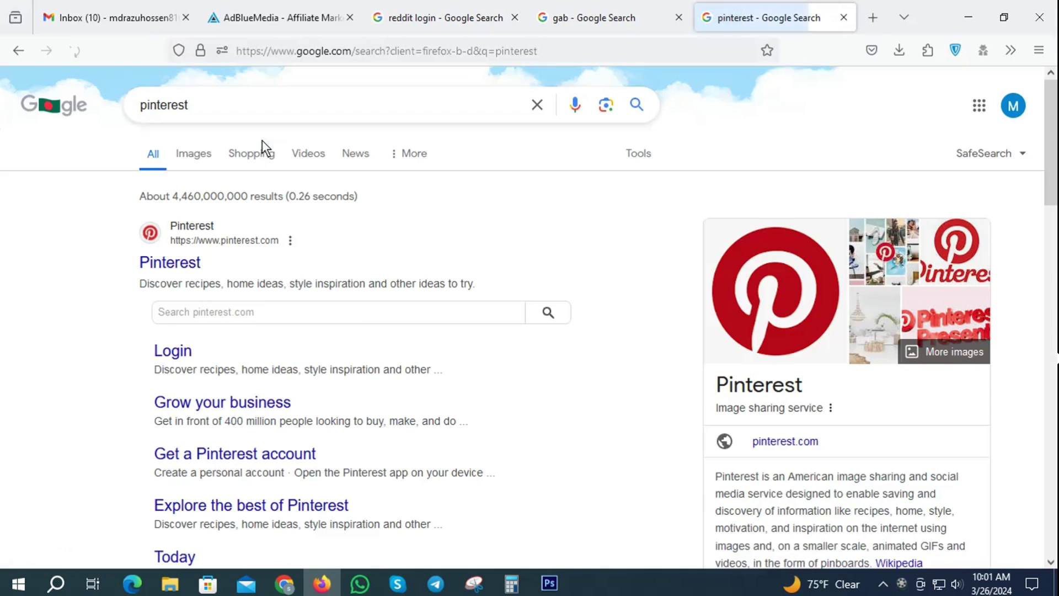
pyautogui.click(873, 18)
pyautogui.click(282, 54)
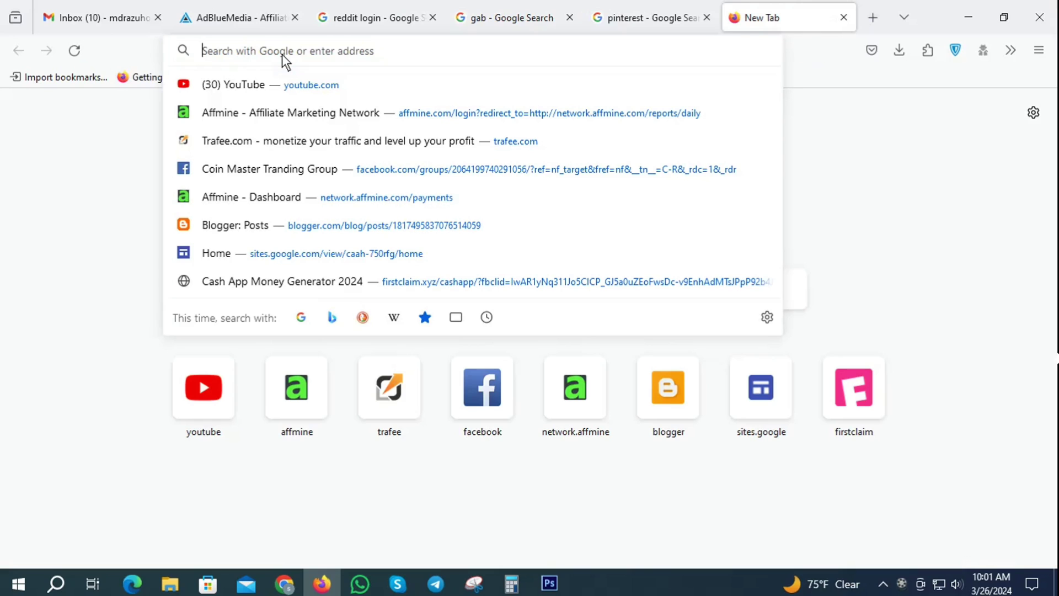
pyautogui.write('lo')
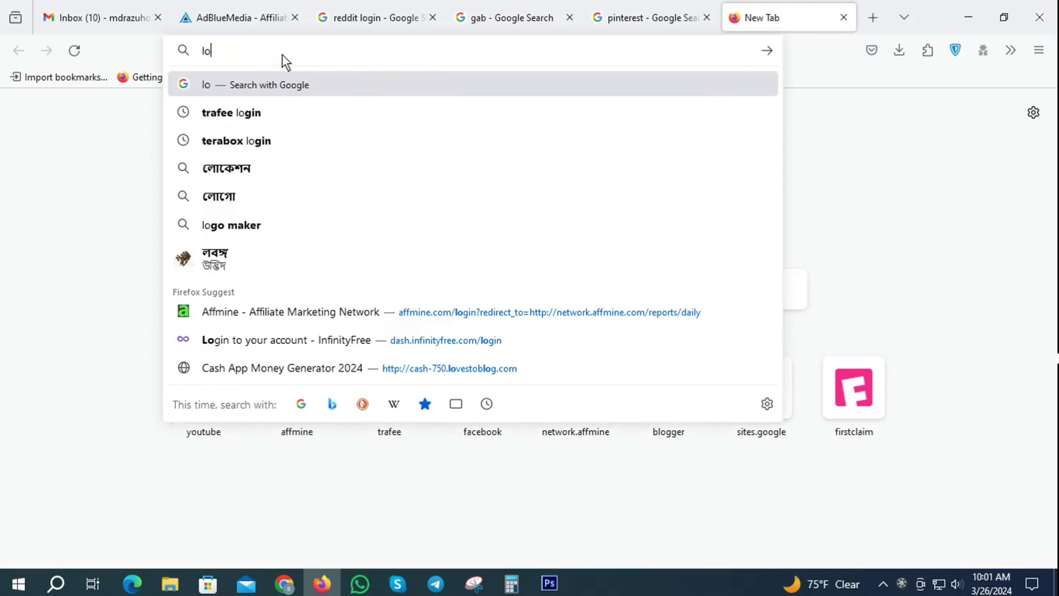
pyautogui.write('k')
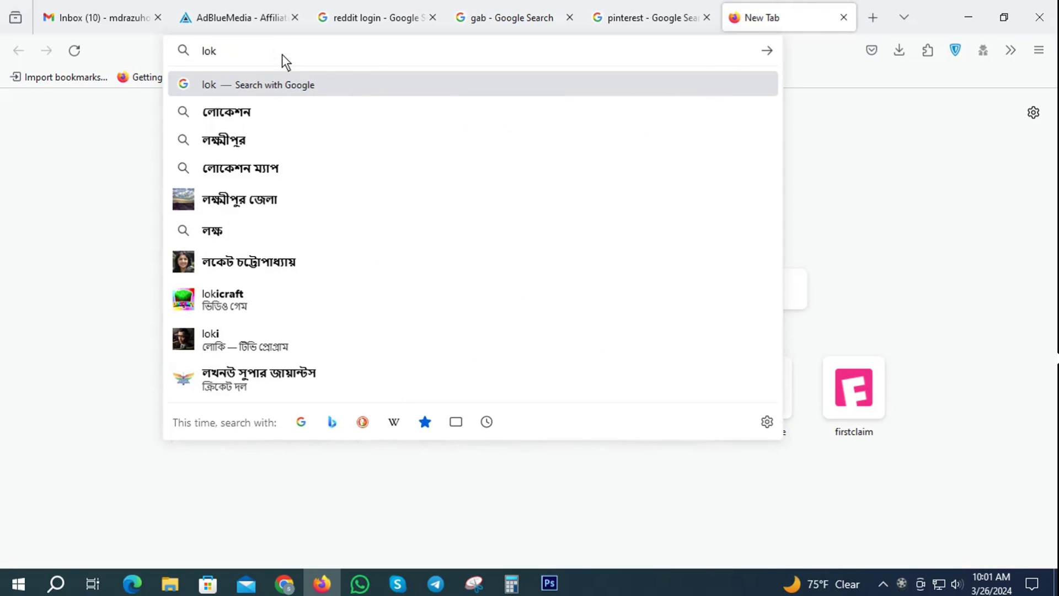
pyautogui.write('conto')
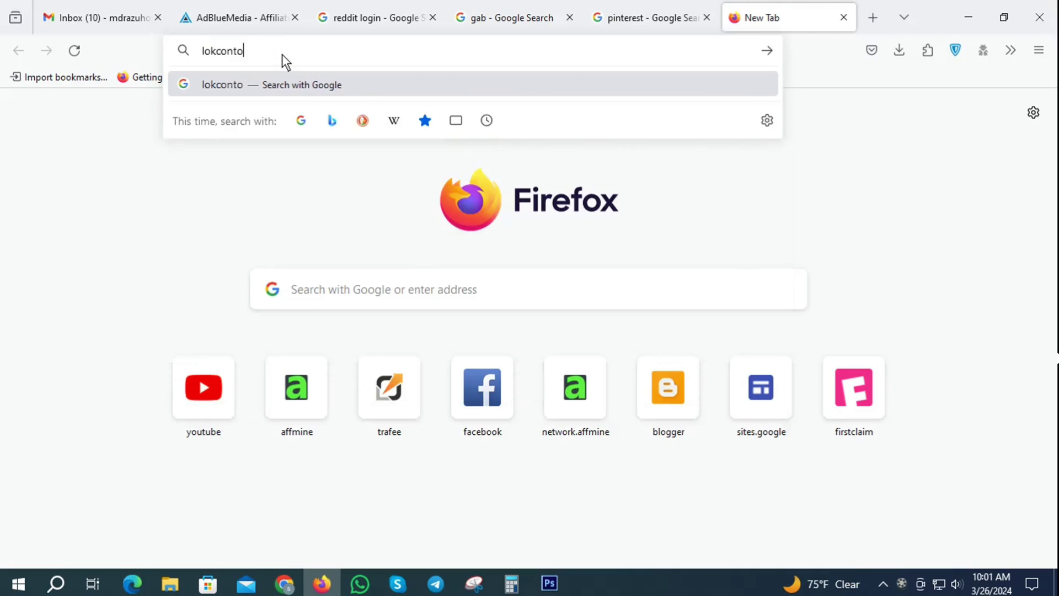
pyautogui.press('Return')
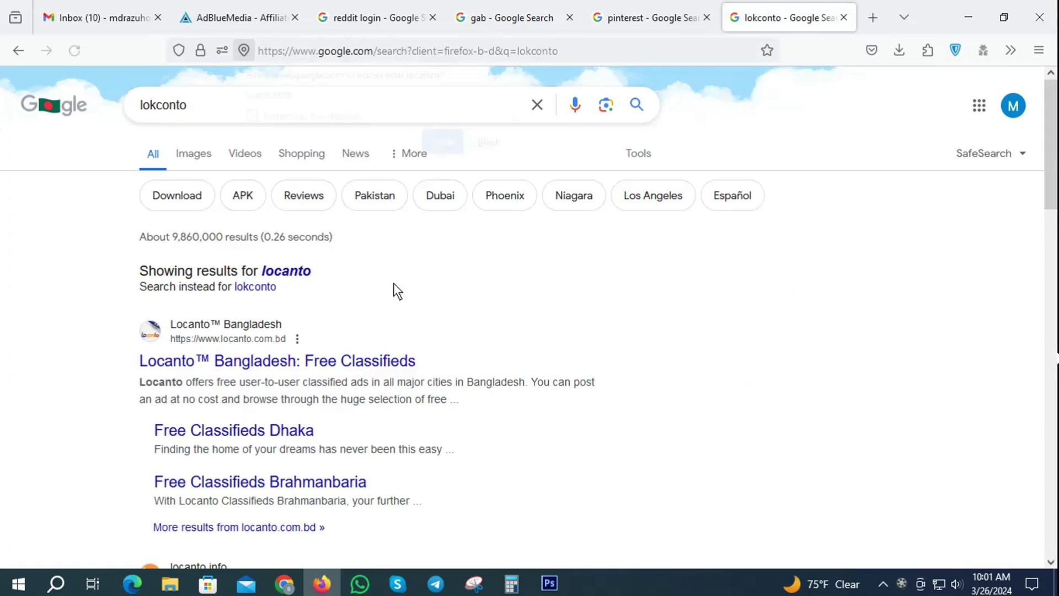
# Block the site's location request and return to the AdBlueMedia registration form
pyautogui.scroll(-3, 393, 283)
pyautogui.click(494, 147)
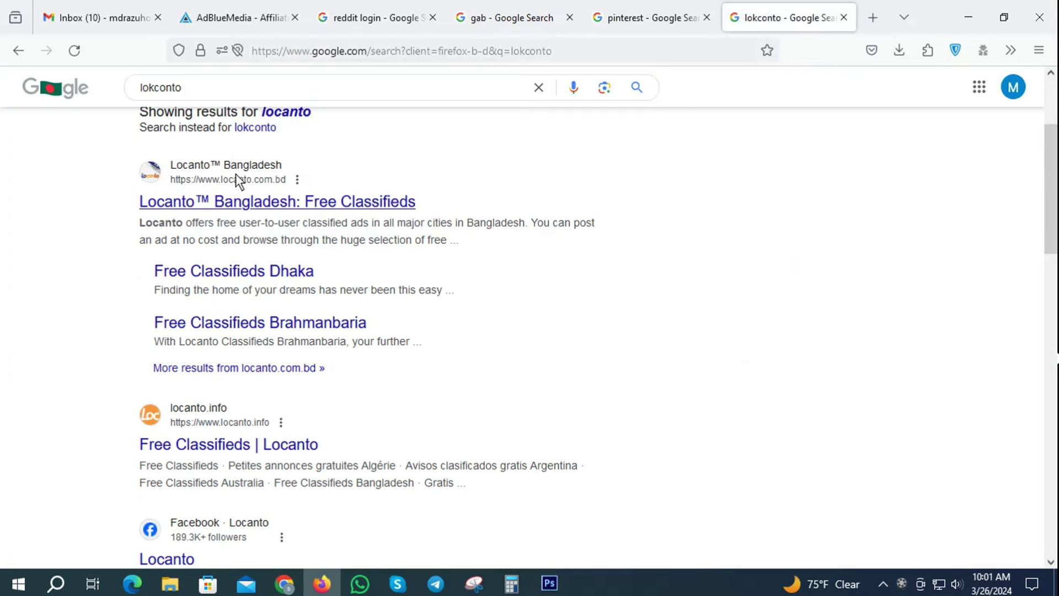
pyautogui.scroll(-2, 173, 489)
pyautogui.scroll(-2, 173, 488)
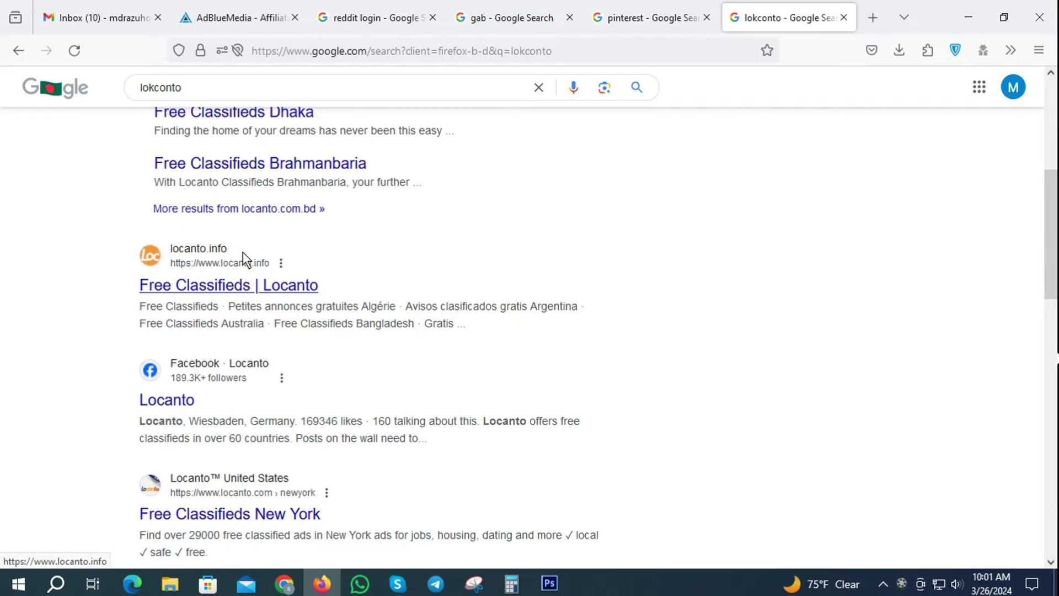
pyautogui.scroll(-3, 243, 254)
pyautogui.scroll(1, 246, 259)
pyautogui.scroll(10, 246, 260)
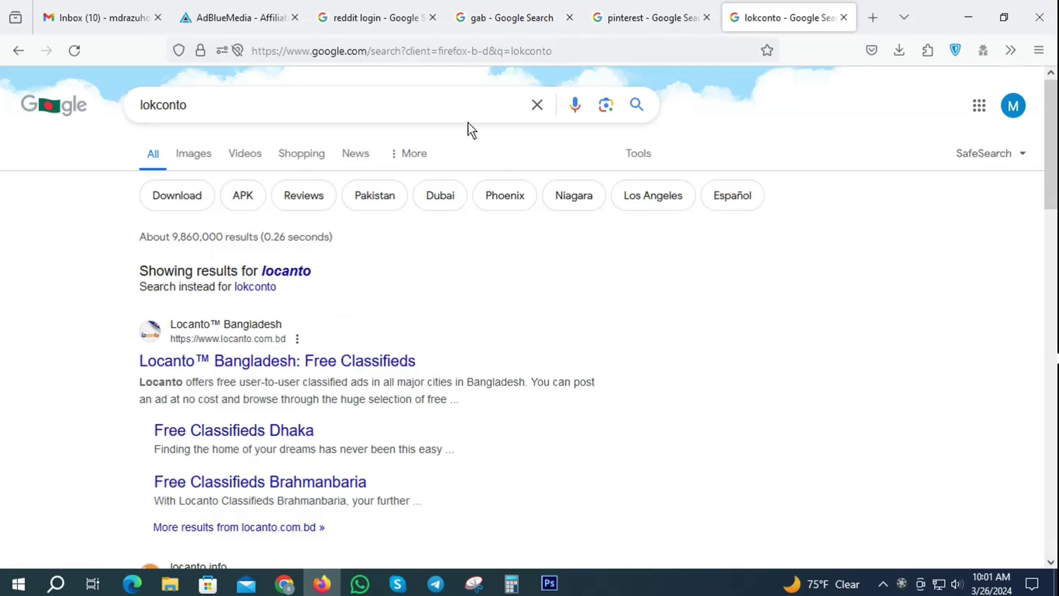
pyautogui.click(250, 12)
pyautogui.scroll(-2, 539, 286)
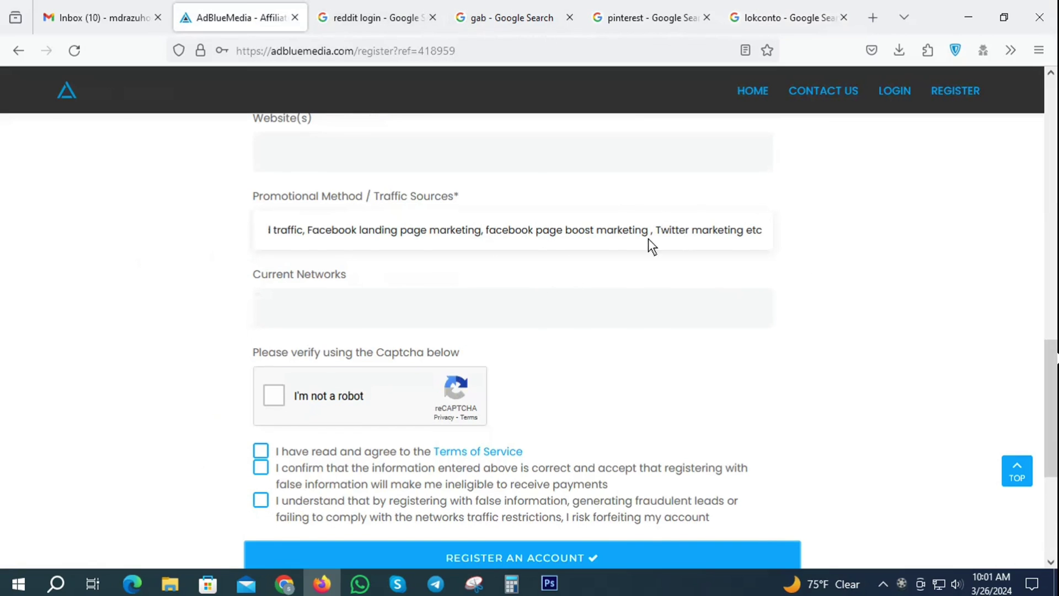
# Enter Cpafull, Affmine as current networks, pass the captcha and accept the Terms of Service
pyautogui.click(302, 313)
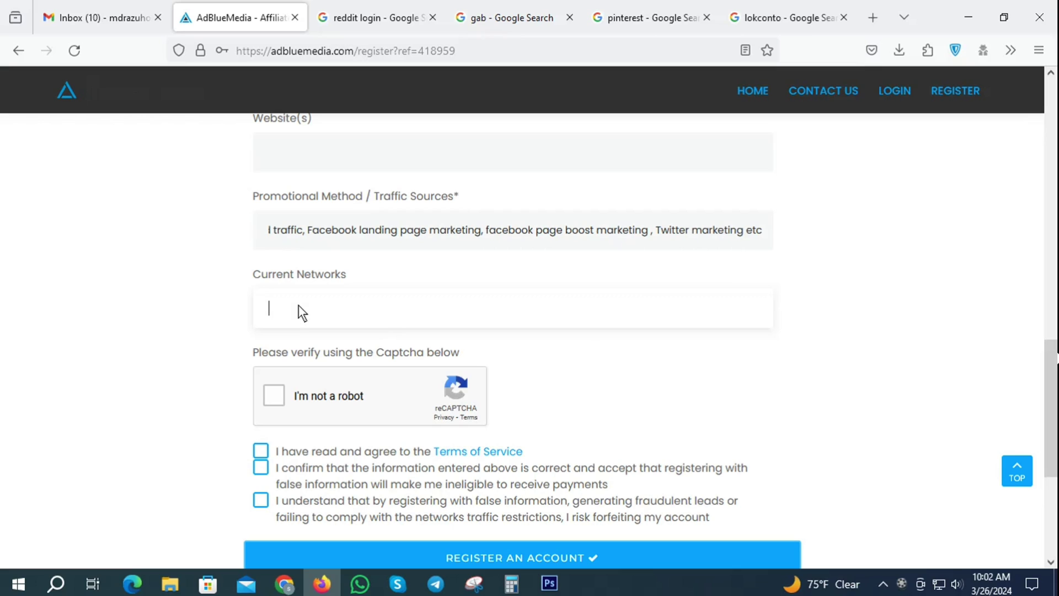
pyautogui.write('Cpafull, Affmine')
pyautogui.click(276, 396)
pyautogui.scroll(-3, 707, 413)
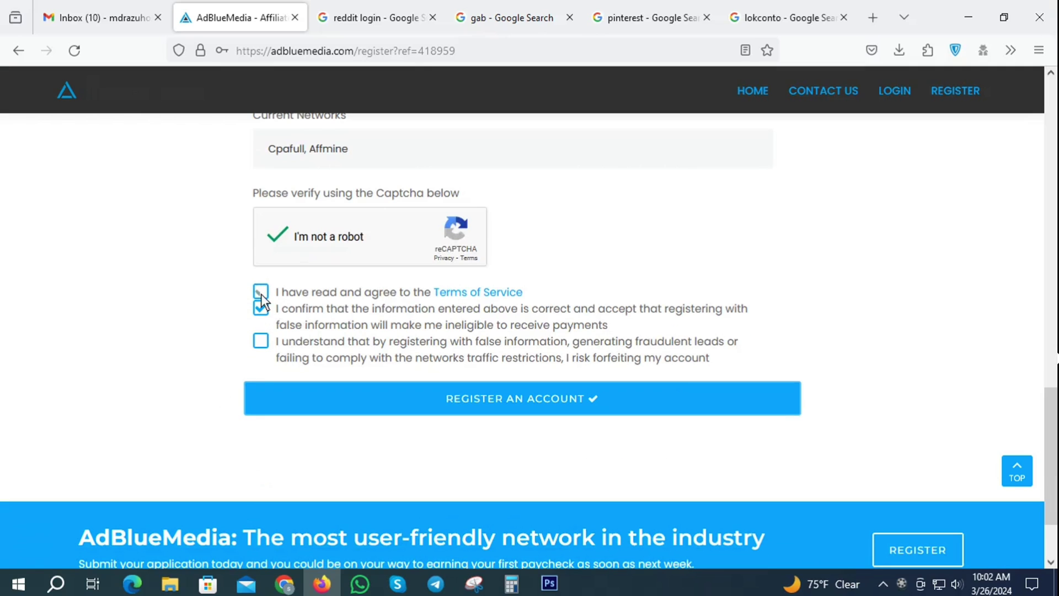
pyautogui.click(260, 293)
pyautogui.scroll(18, 637, 336)
pyautogui.scroll(-13, 673, 348)
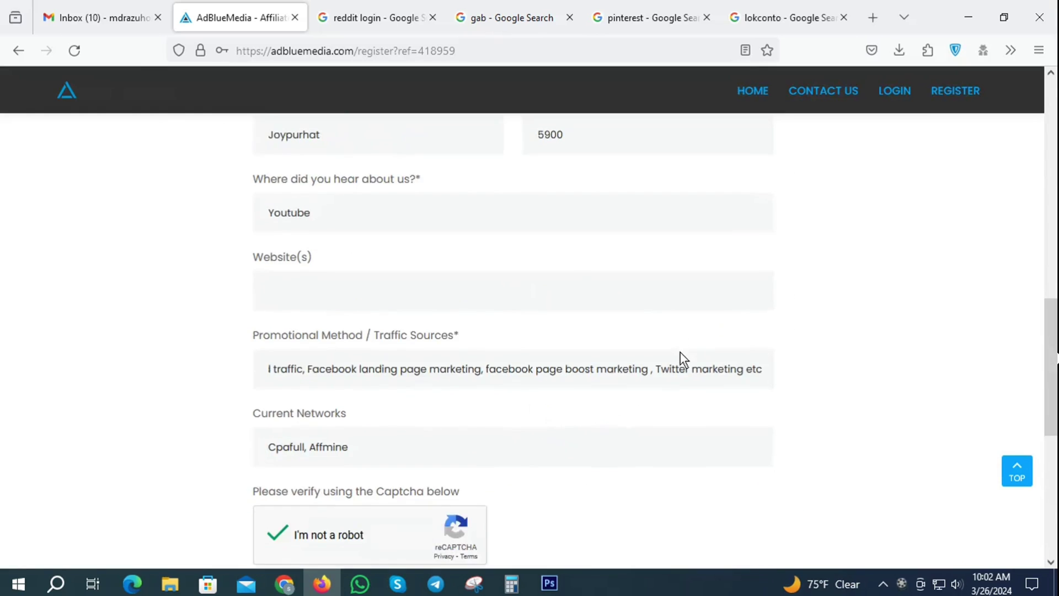
pyautogui.scroll(-7, 683, 358)
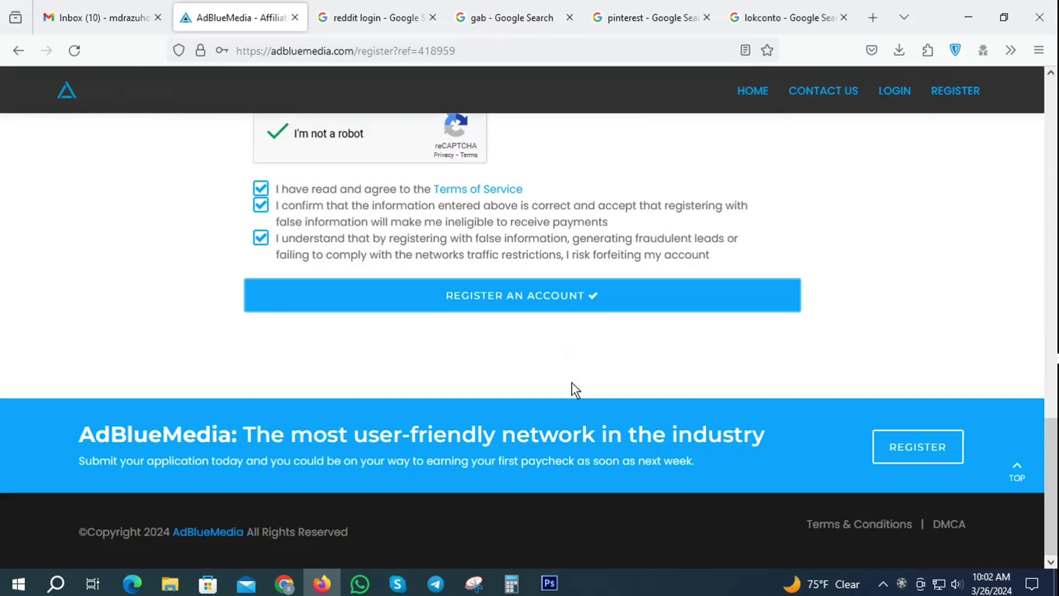
# Submit the registration, dismiss the thank-you notice and let the browser save the password
pyautogui.click(525, 288)
pyautogui.click(386, 247)
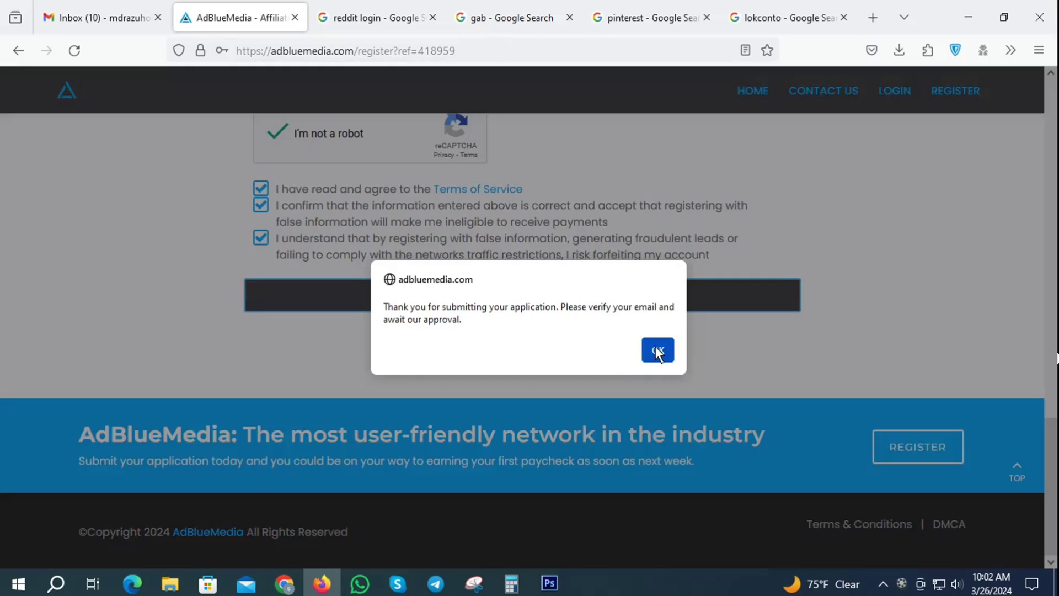
pyautogui.click(656, 351)
pyautogui.click(395, 247)
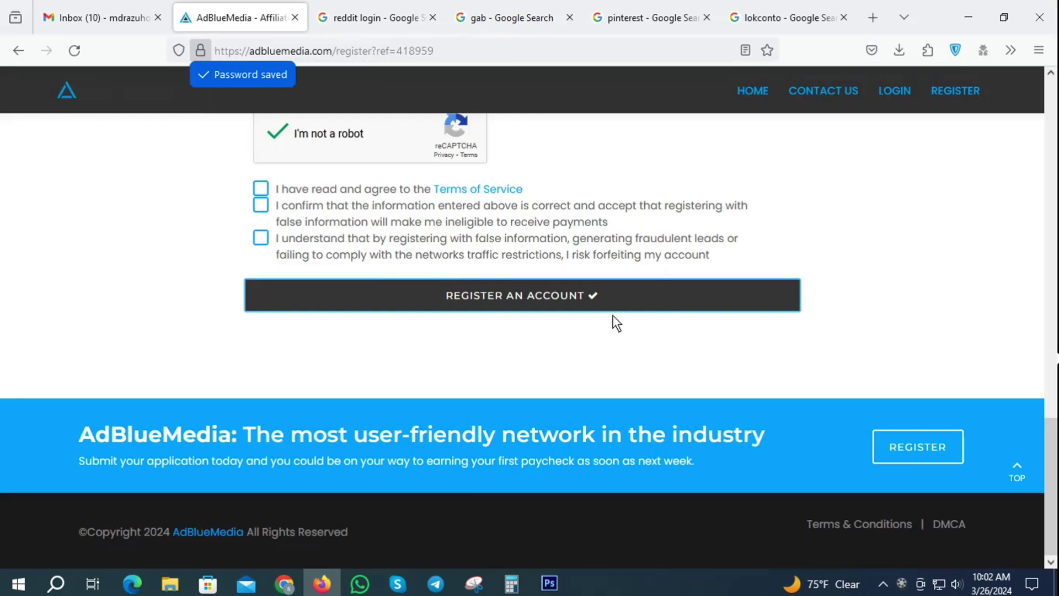
pyautogui.scroll(10, 613, 315)
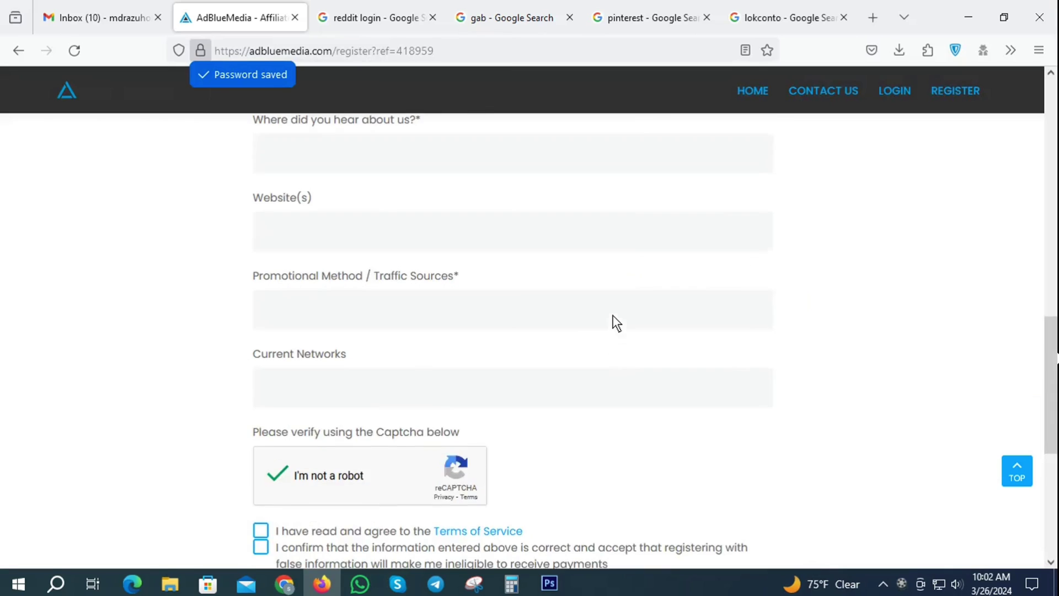
# Open the AdblueMedia Verify Email message in Gmail and confirm the email address
pyautogui.click(112, 5)
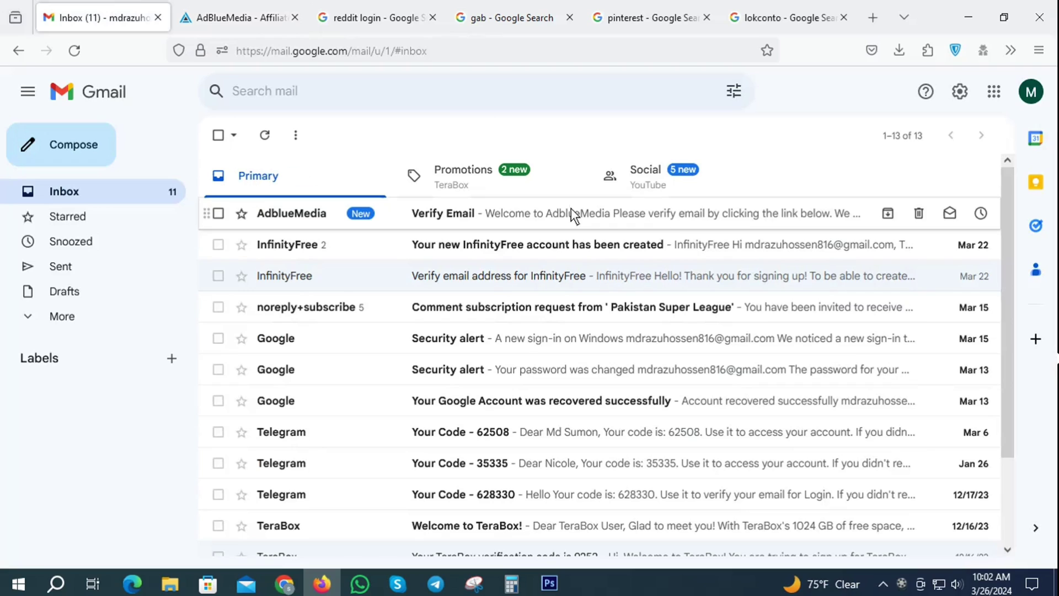
pyautogui.click(456, 220)
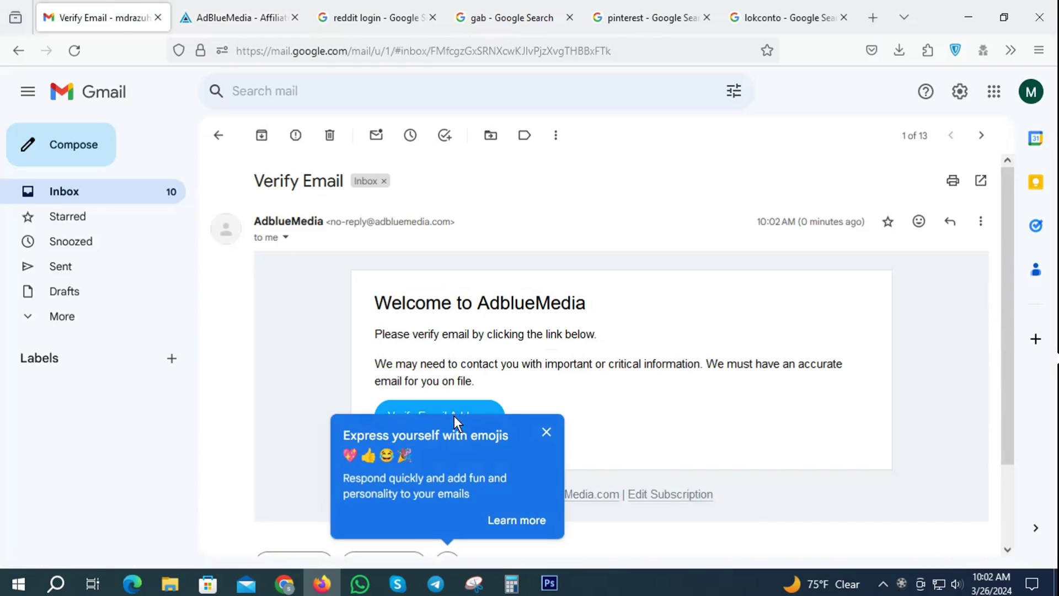
pyautogui.click(546, 433)
pyautogui.click(440, 416)
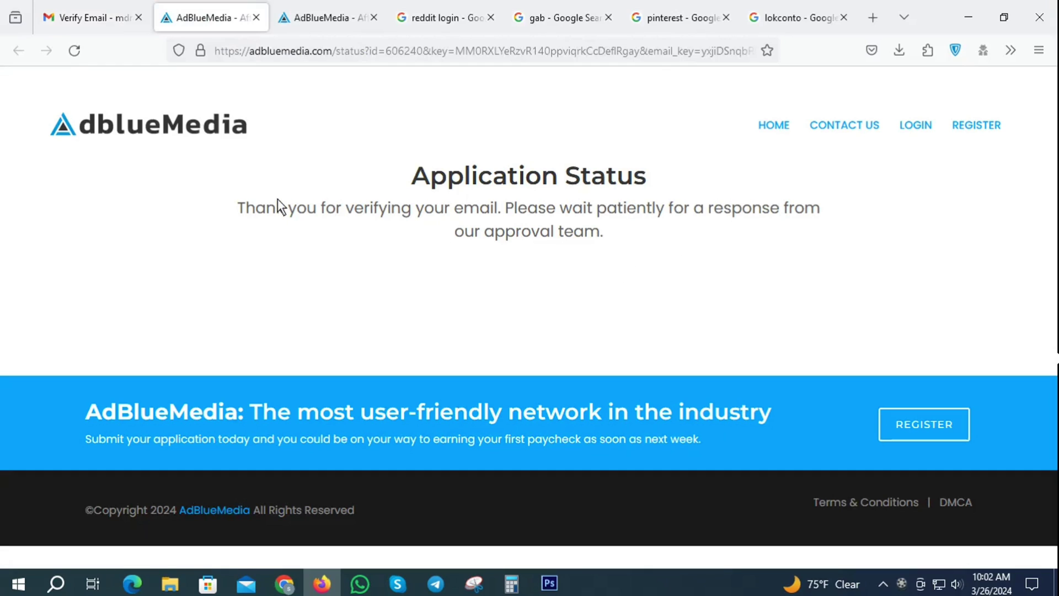
pyautogui.moveTo(241, 206); pyautogui.dragTo(625, 235)
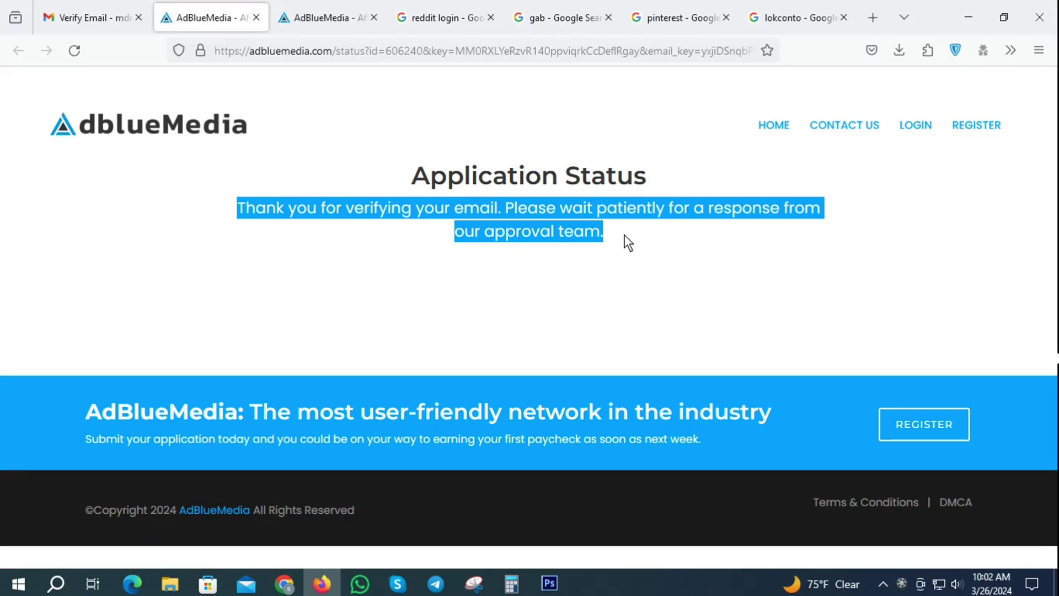
# Go back from the Verify Email message to the Gmail inbox list
pyautogui.click(91, 17)
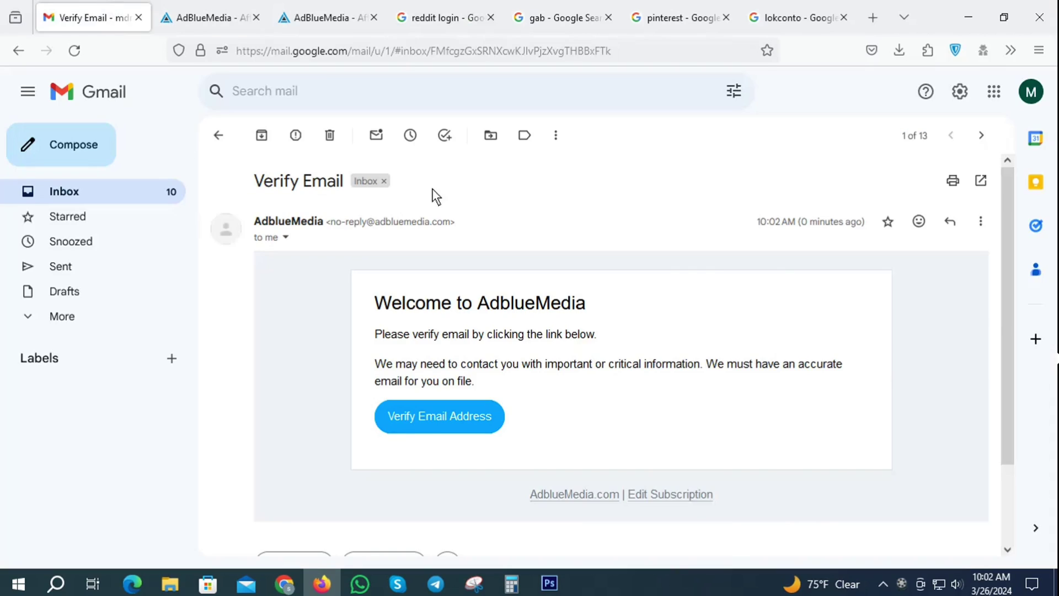
pyautogui.click(20, 50)
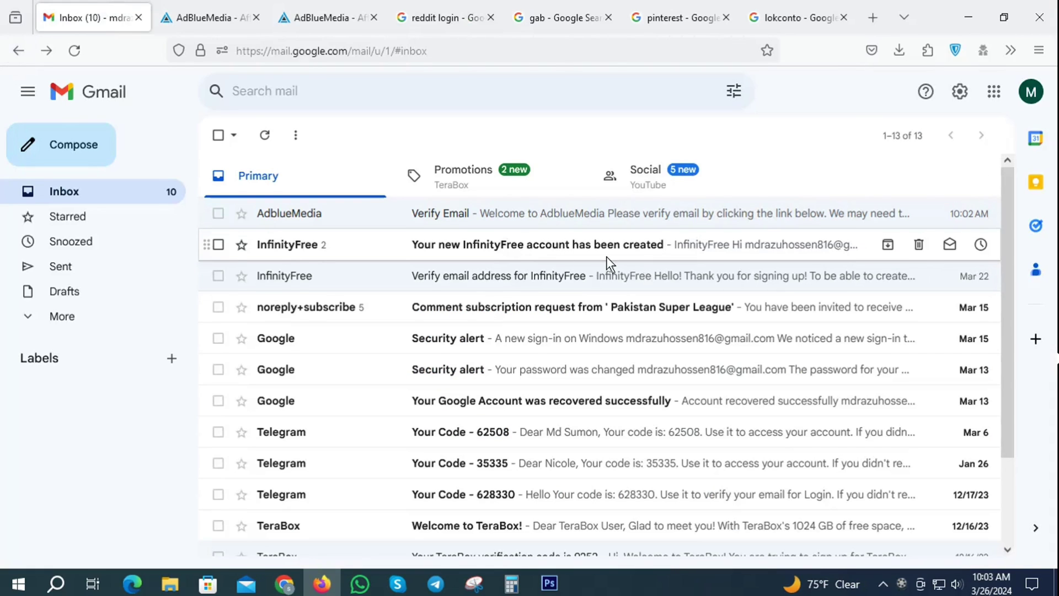